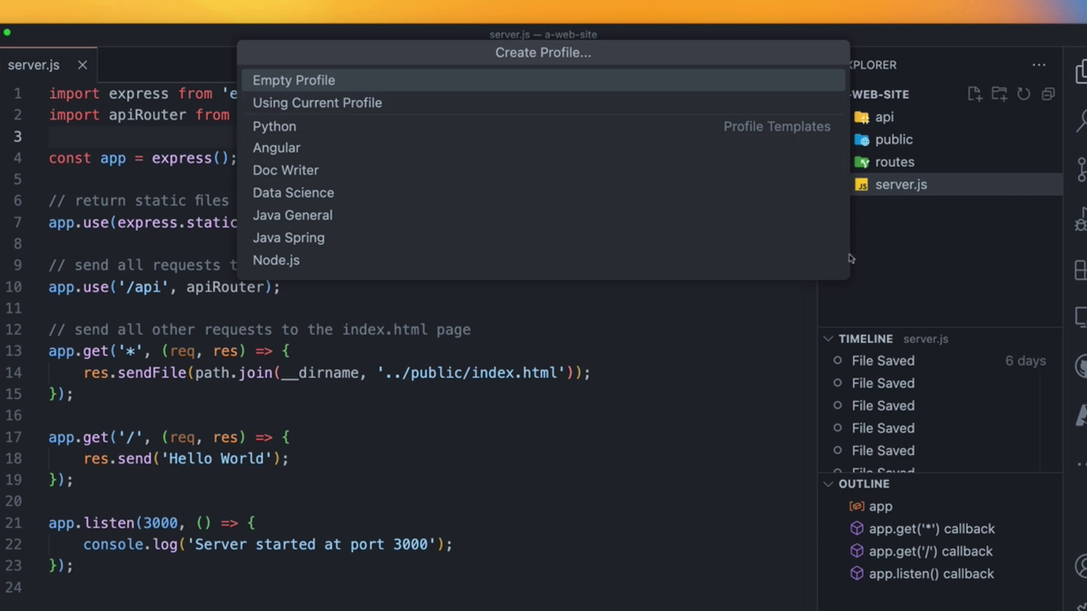
Create an empty profile named WebDev
left_click(355, 79)
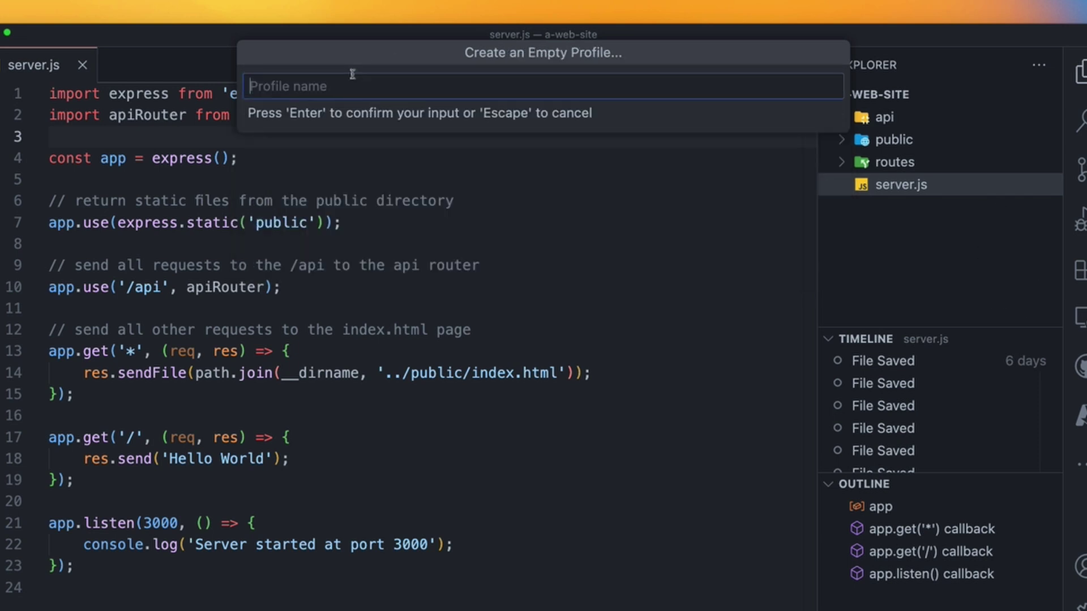
type("WebDev")
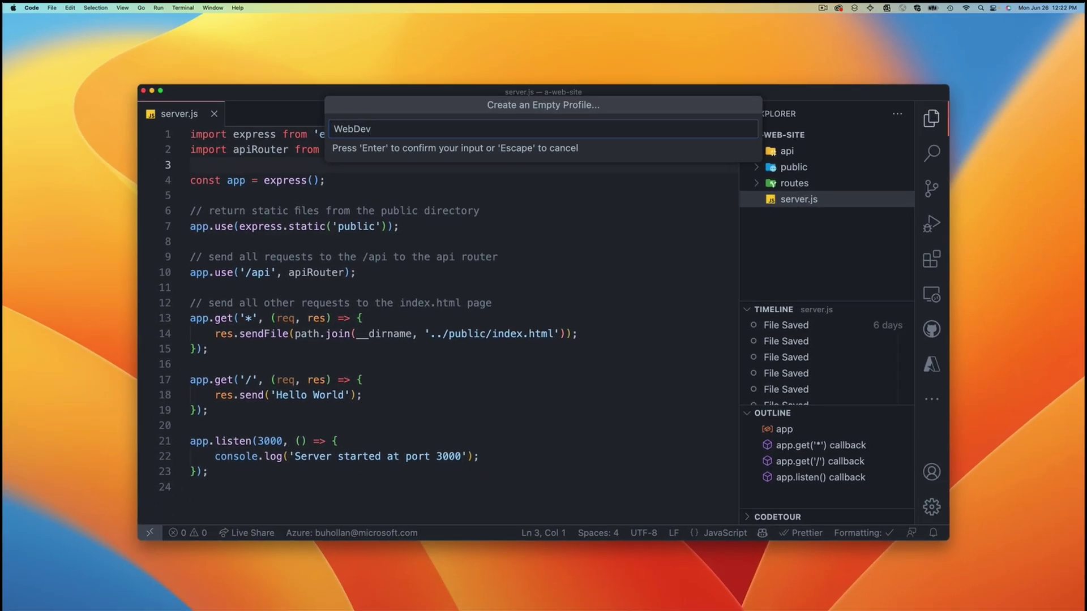
key("Return")
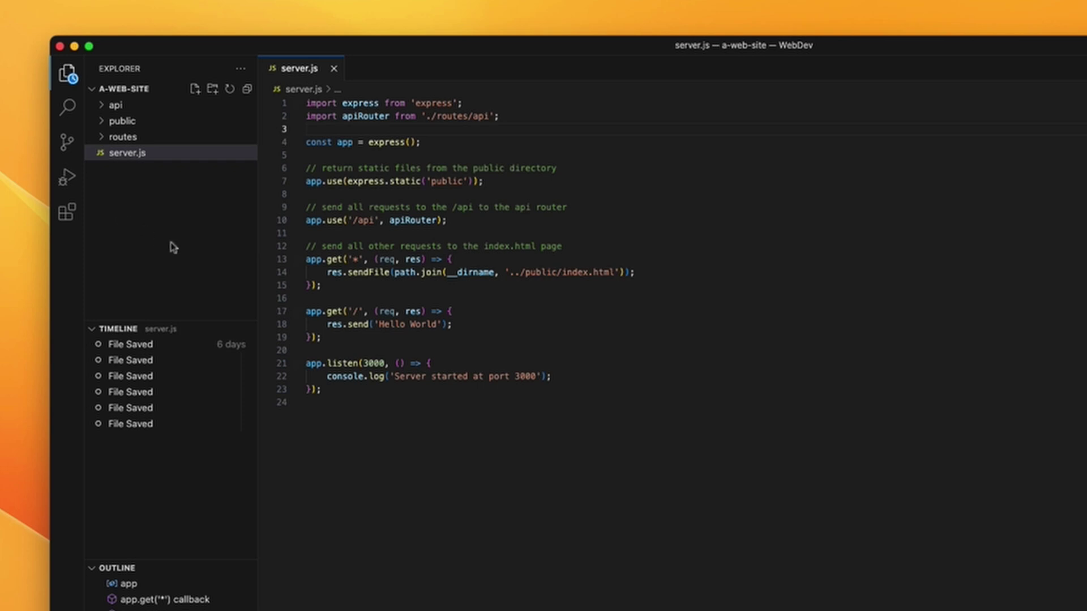
Collapse the Timeline and Outline sections in the Explorer
left_click(97, 328)
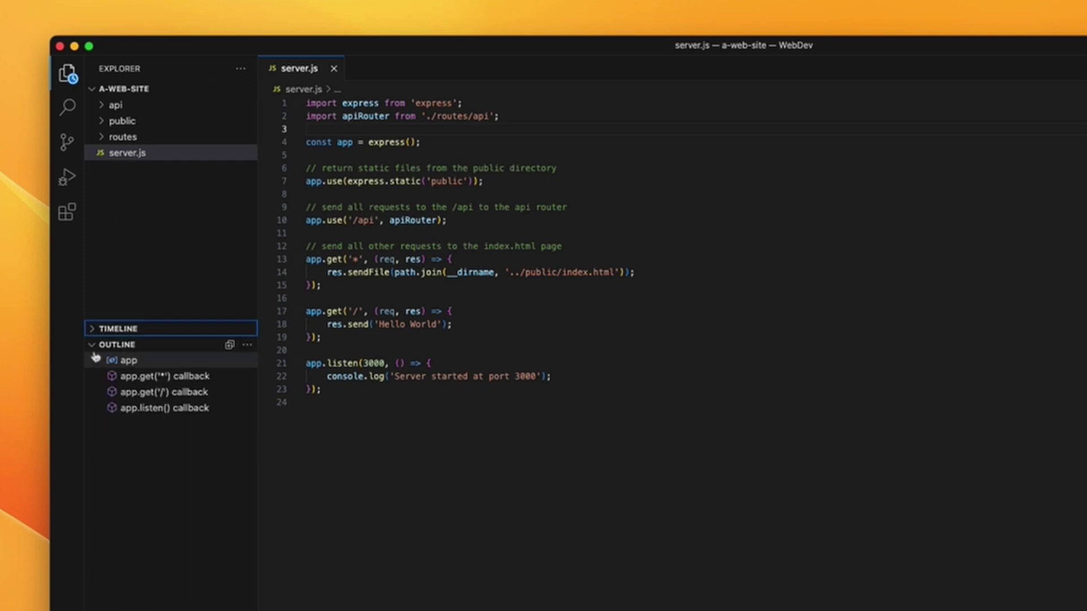
left_click(94, 346)
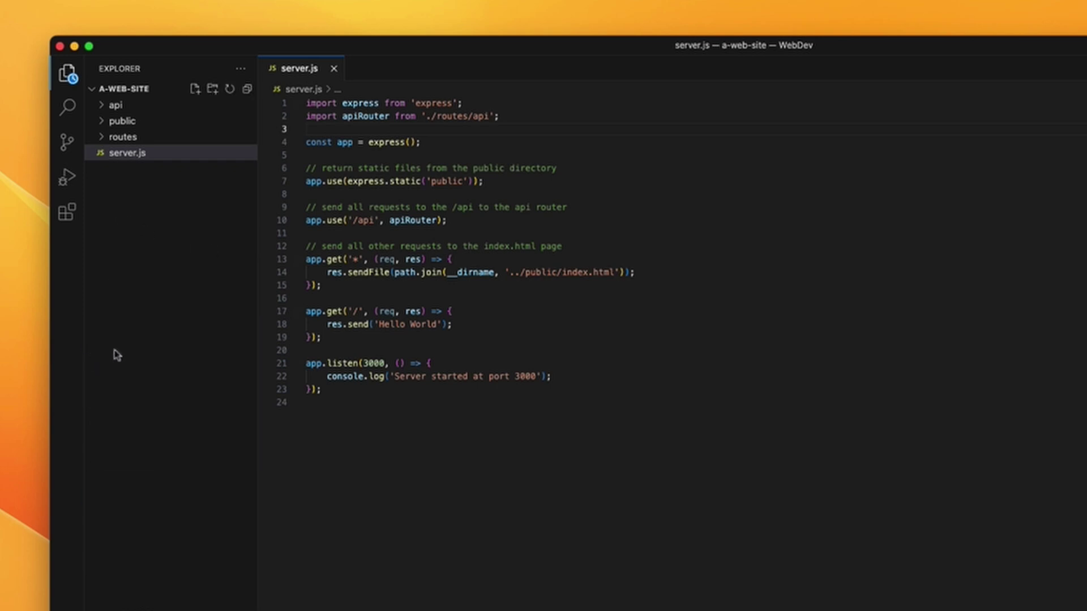
Collapse the Popular and Installed sections of the Extensions view and widen the sidebar
left_click(65, 211)
left_click(96, 136)
left_click(94, 120)
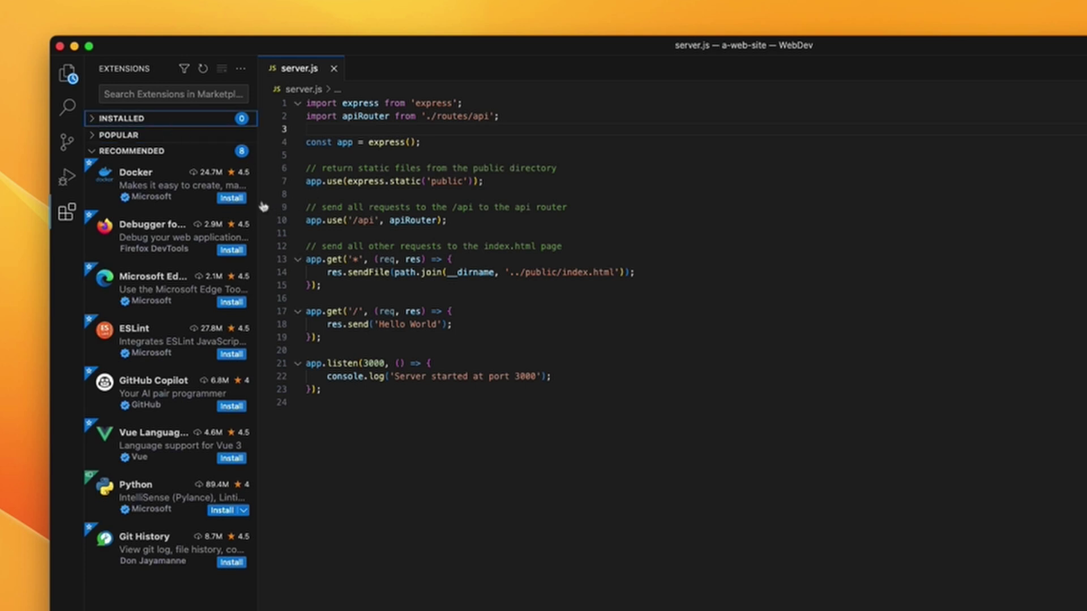
left_click_drag(262, 206, 408, 206)
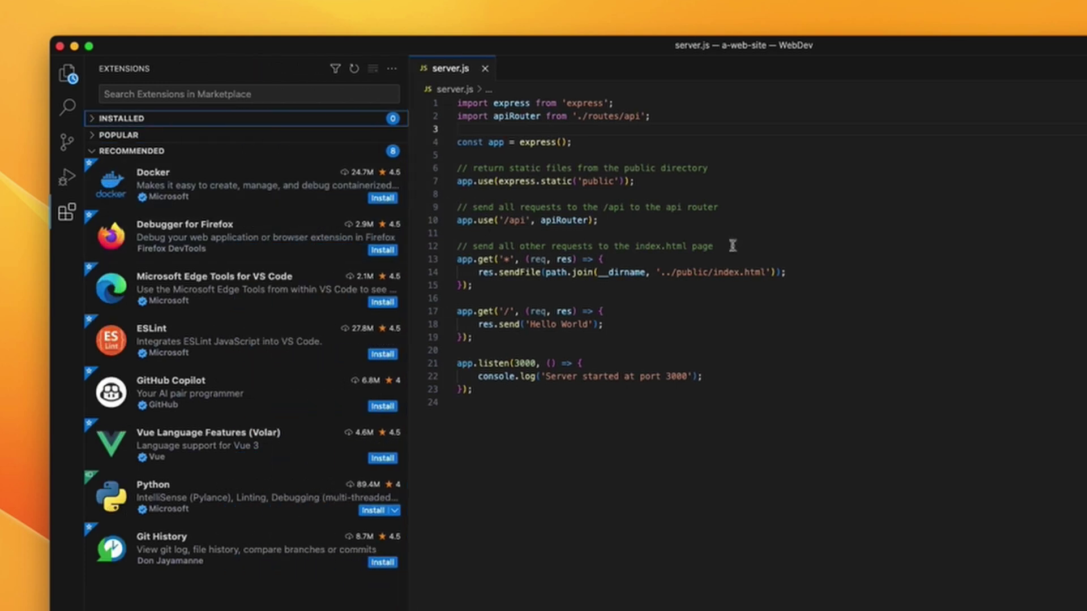
left_click(950, 277)
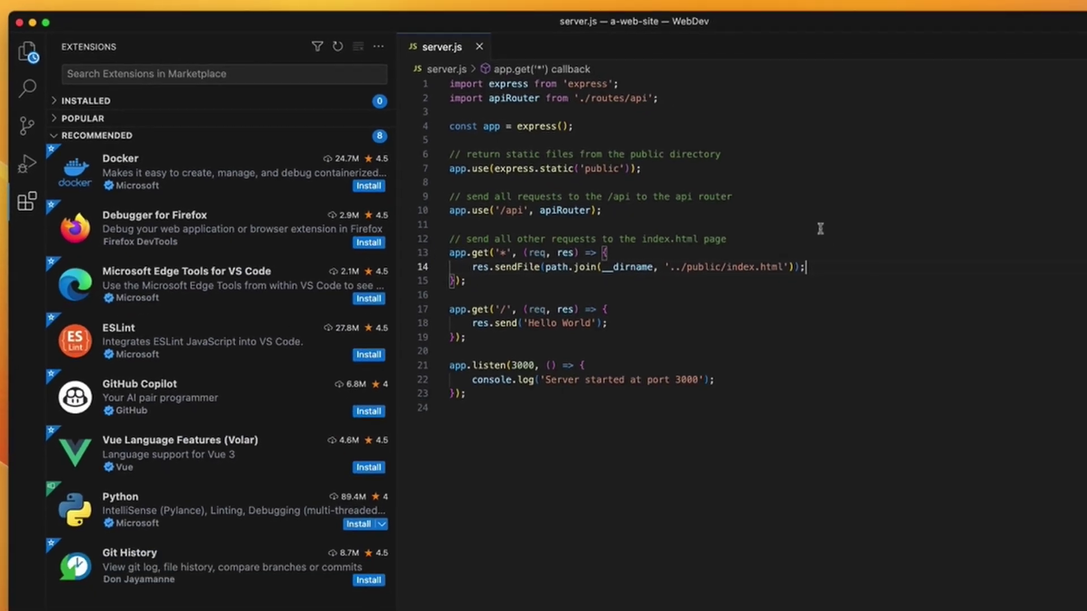
Search the marketplace for "prettier" and install the Prettier - Code formatter extension
left_click(196, 77)
type("prettier")
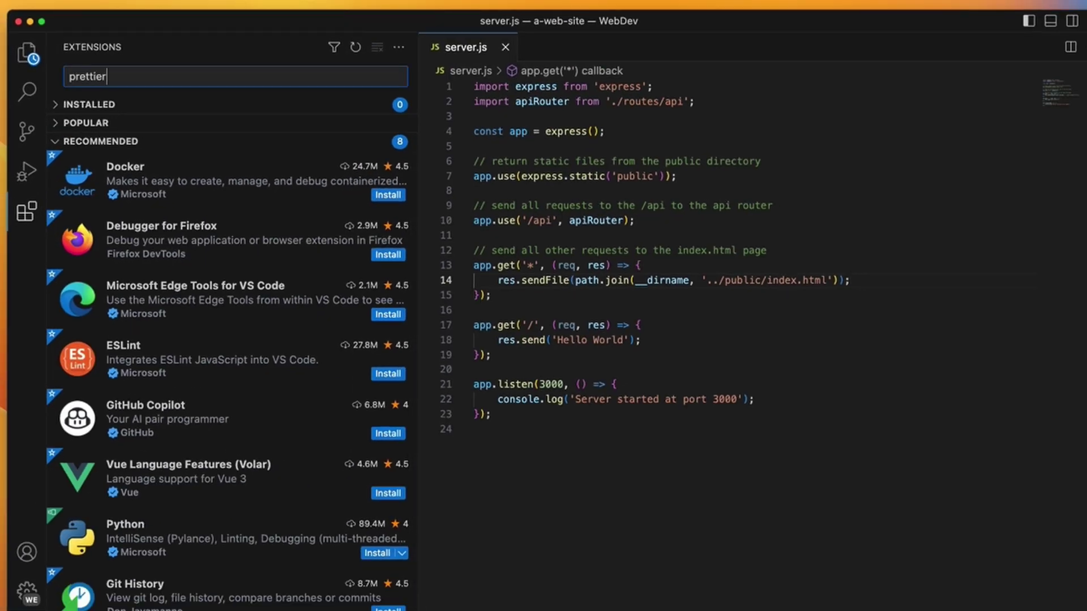
left_click(384, 140)
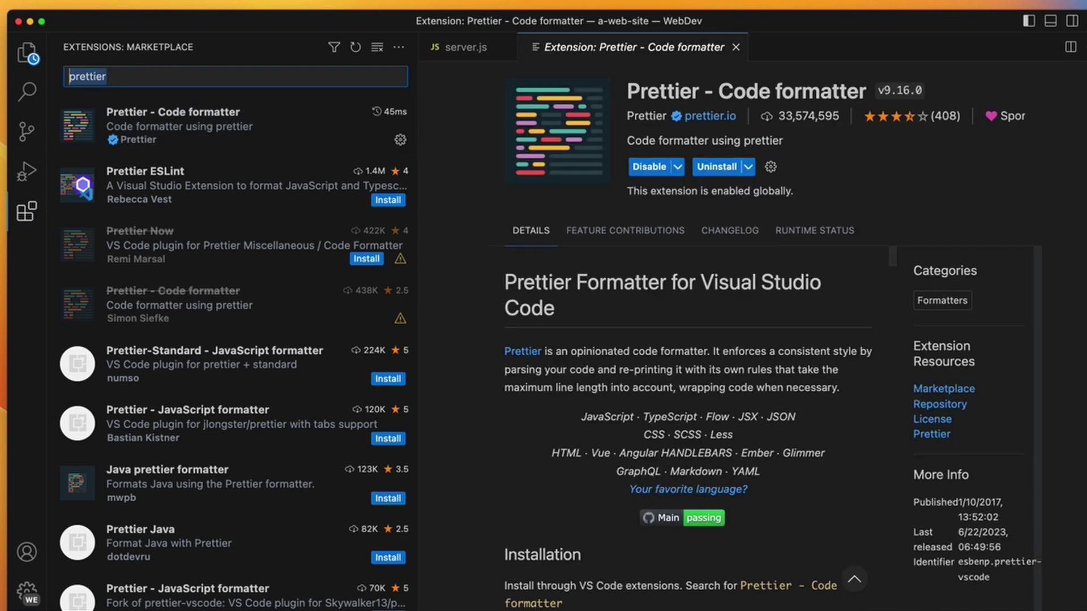
Search the marketplace for "live preview" and install Microsoft's Live Preview extension
key("super+a")
type("live previe")
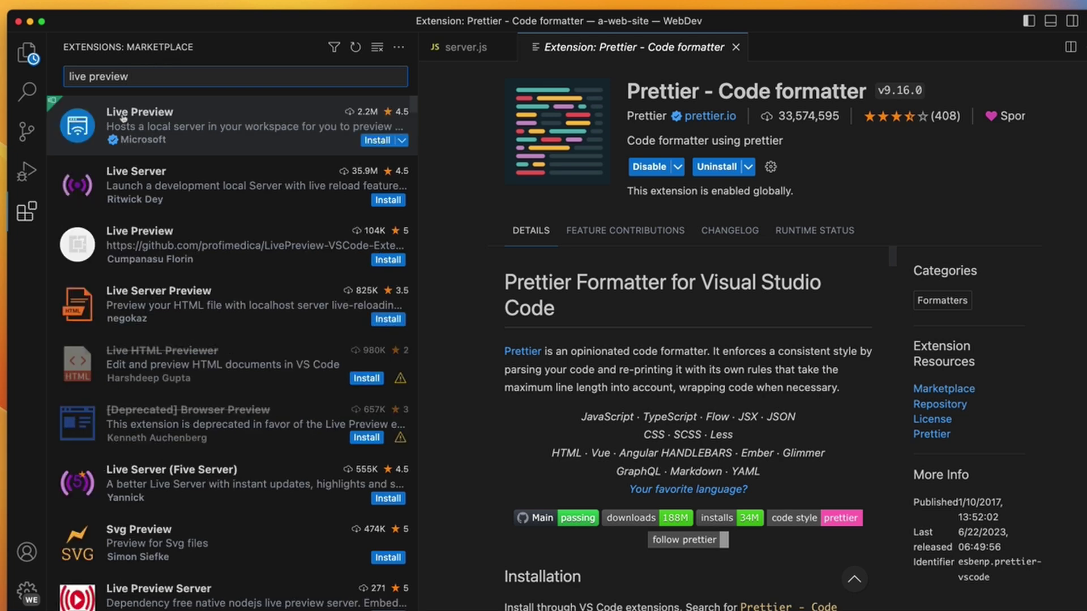
left_click(382, 141)
triple_click(163, 79)
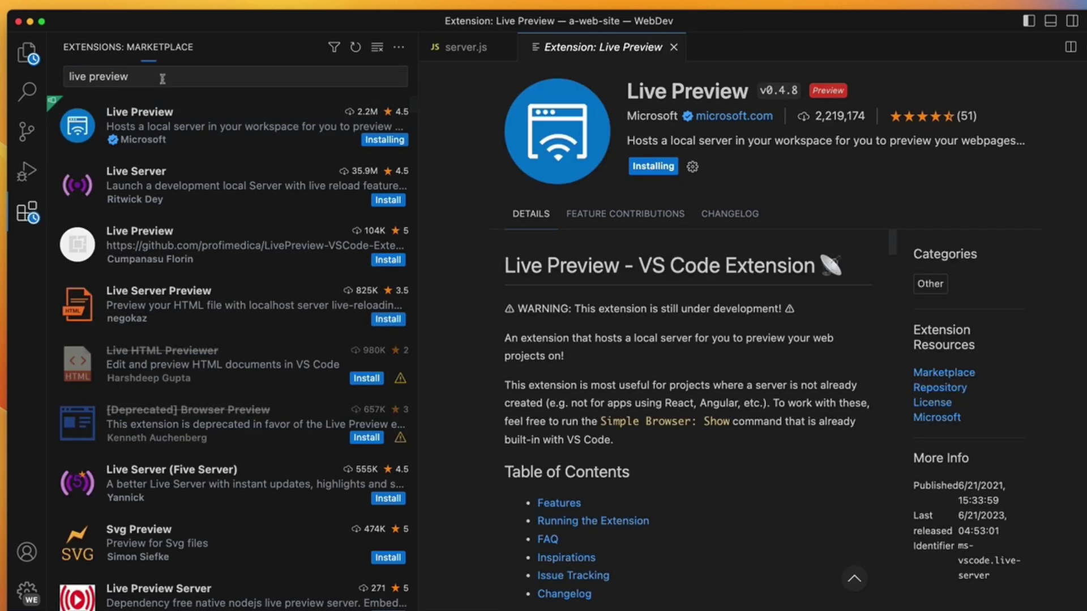
type("@theme")
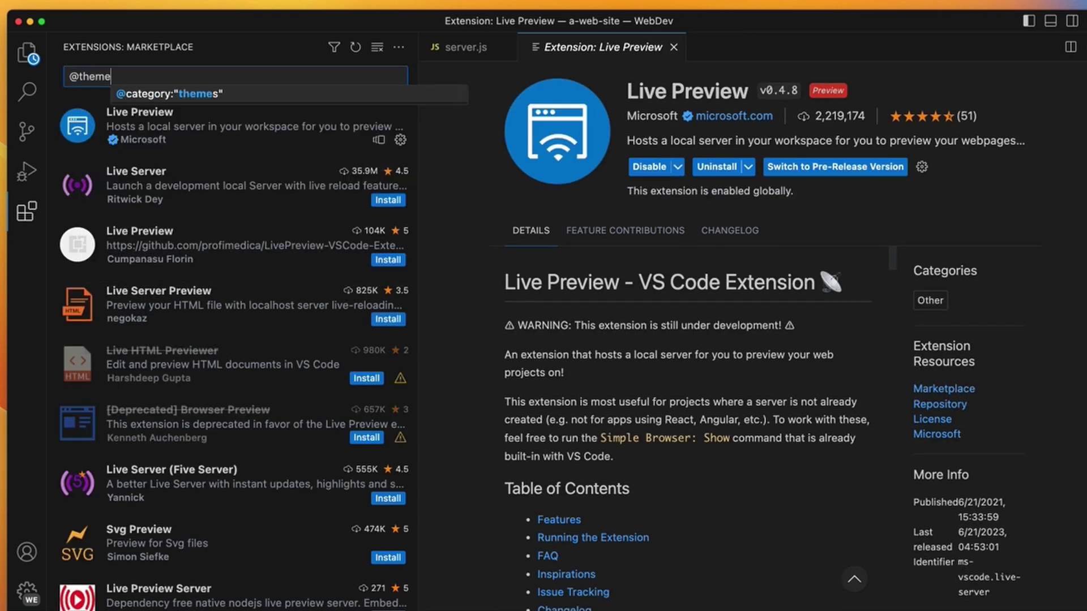
key("Return")
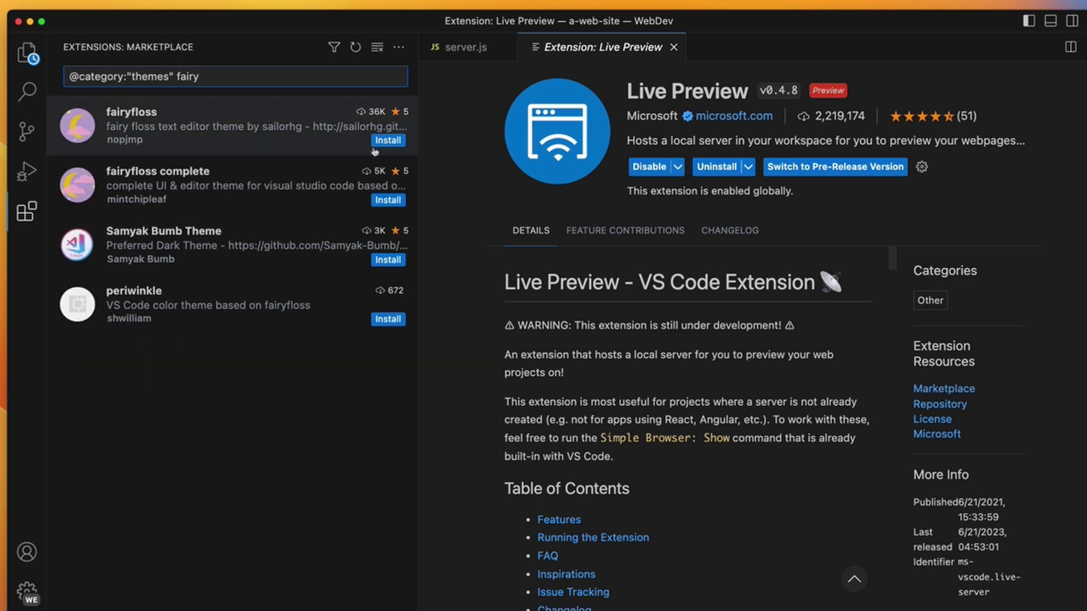
left_click(378, 141)
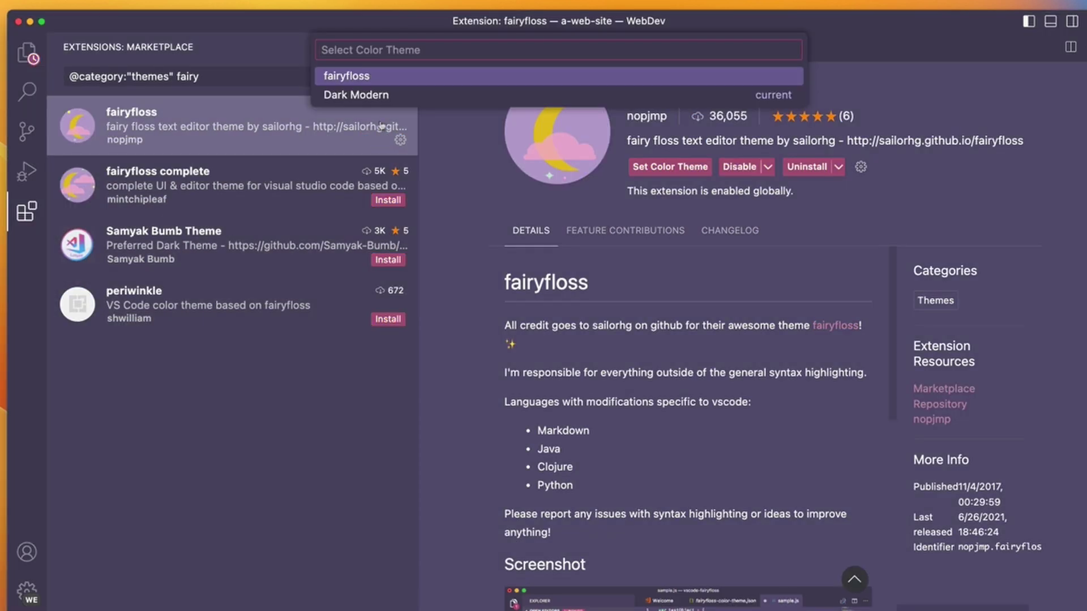
left_click(378, 84)
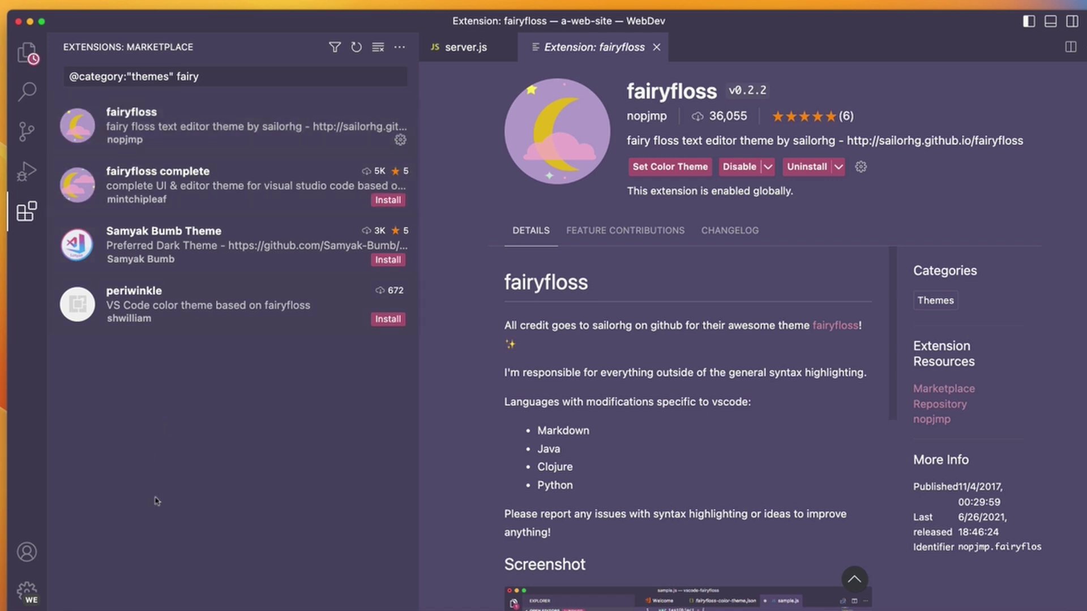
Hide the sidebar and switch from the WebDev profile to the Default profile
key("super+b")
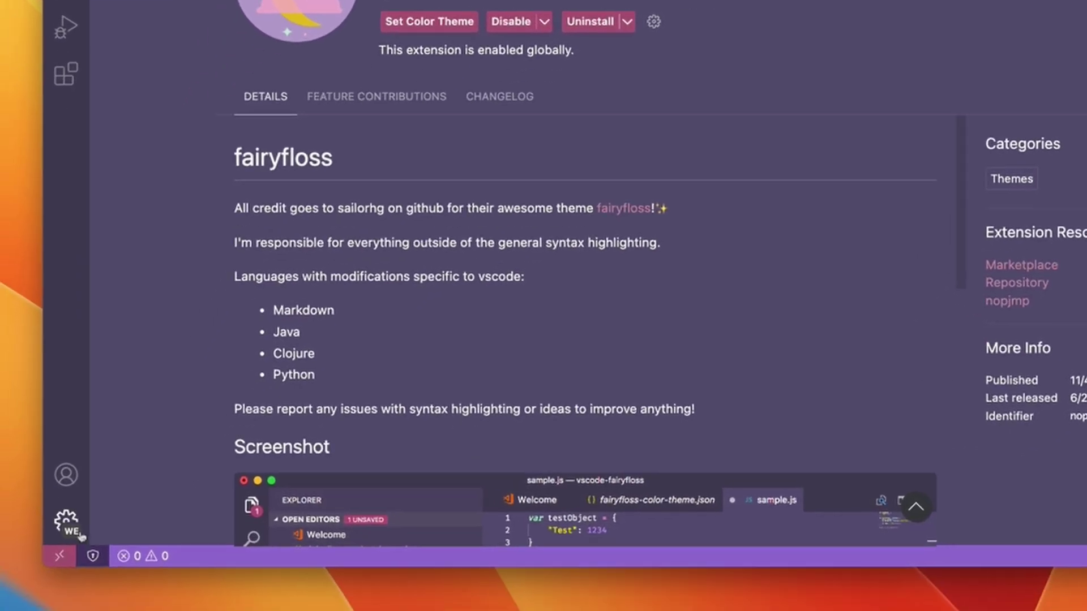
left_click(102, 455)
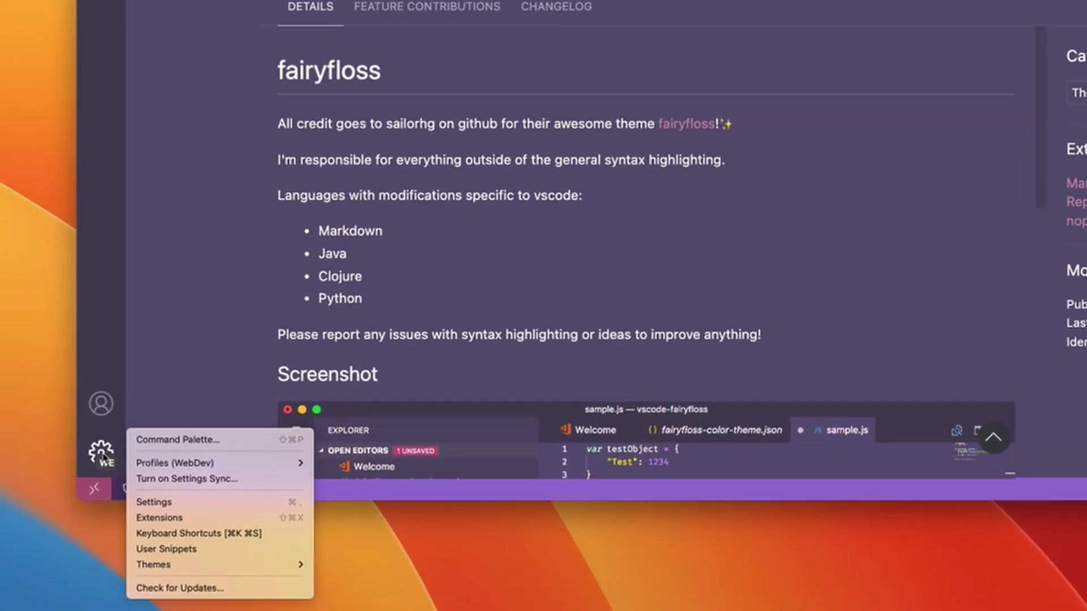
mouse_move(301, 462)
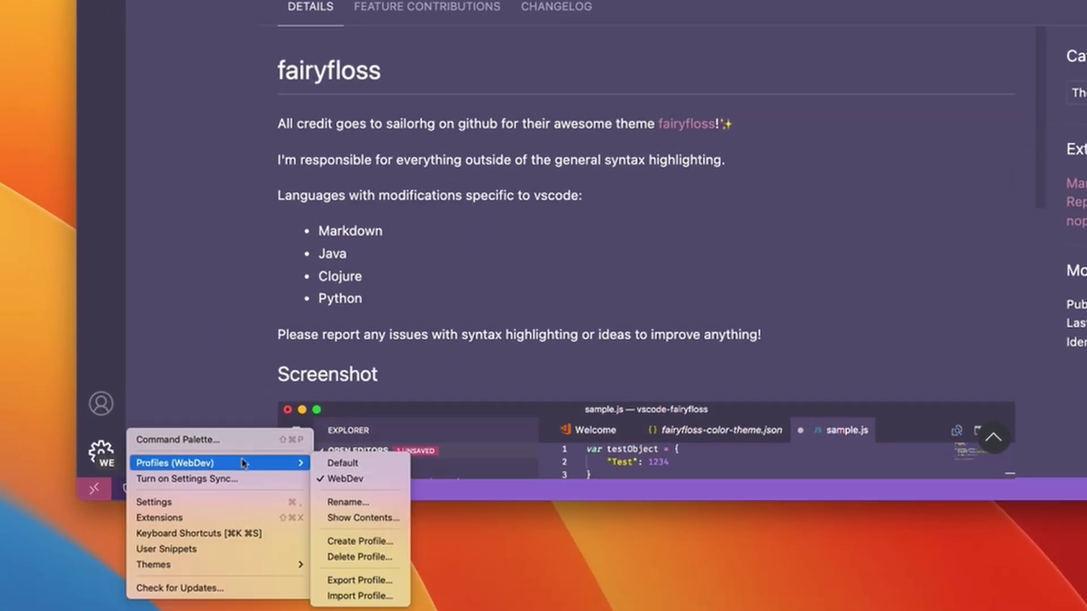
left_click(350, 464)
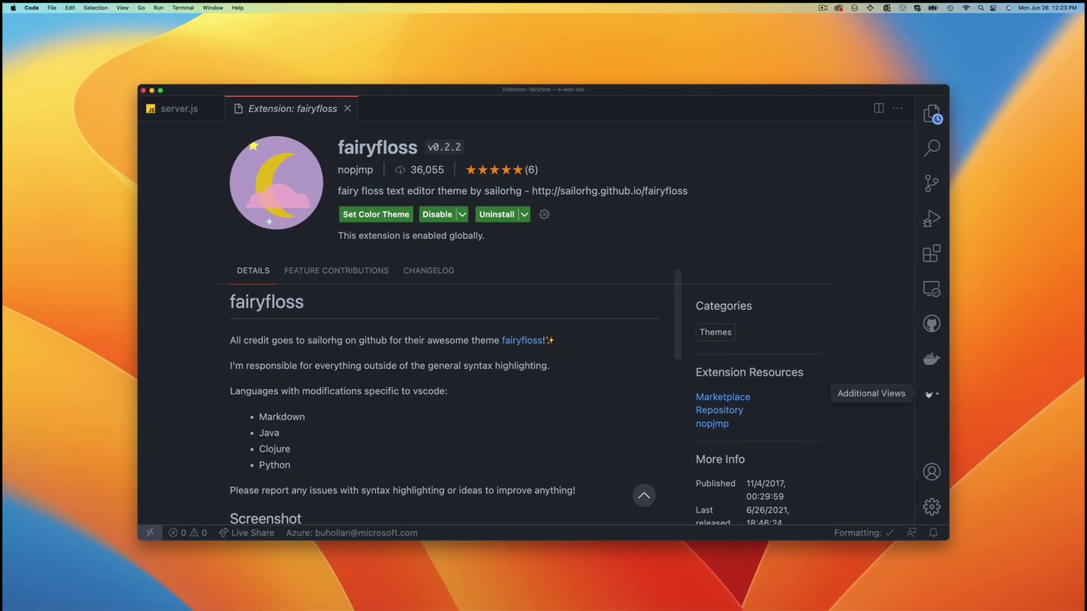
left_click(1055, 355)
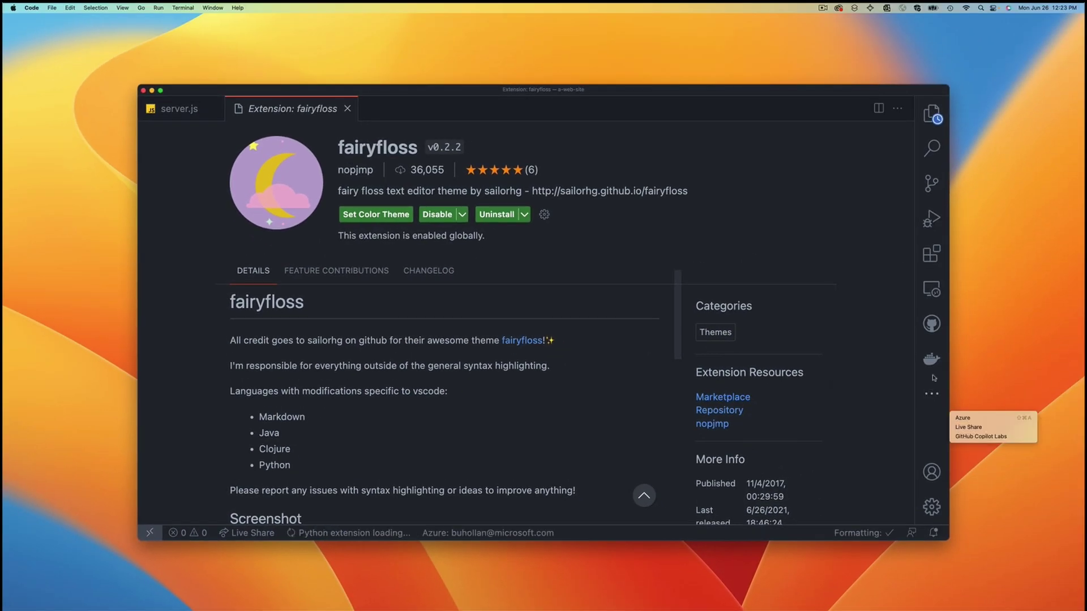
left_click(922, 428)
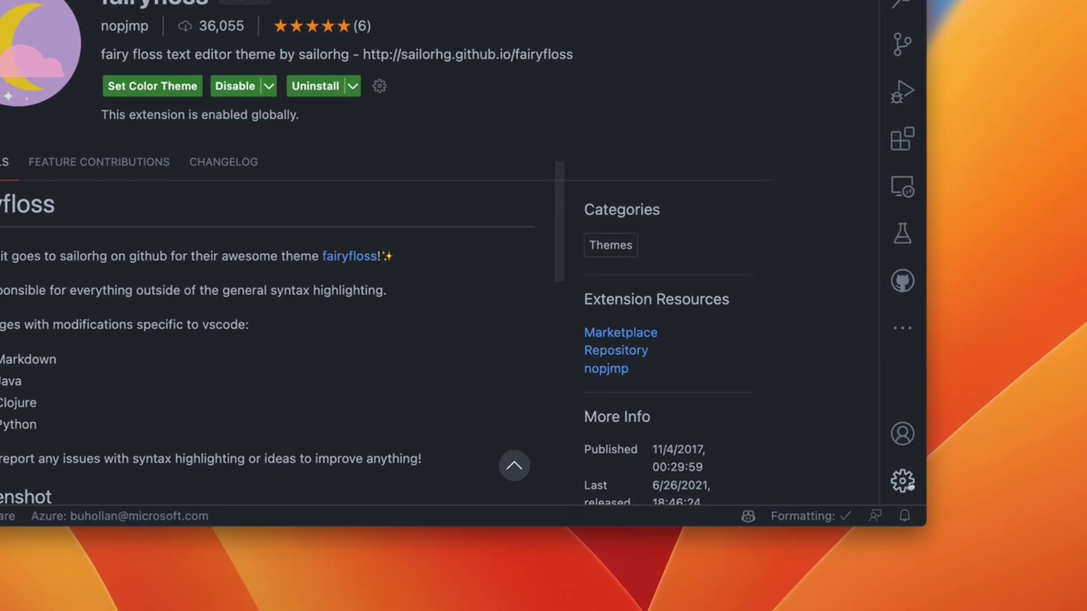
Switch back to the WebDev profile
left_click(911, 486)
mouse_move(910, 485)
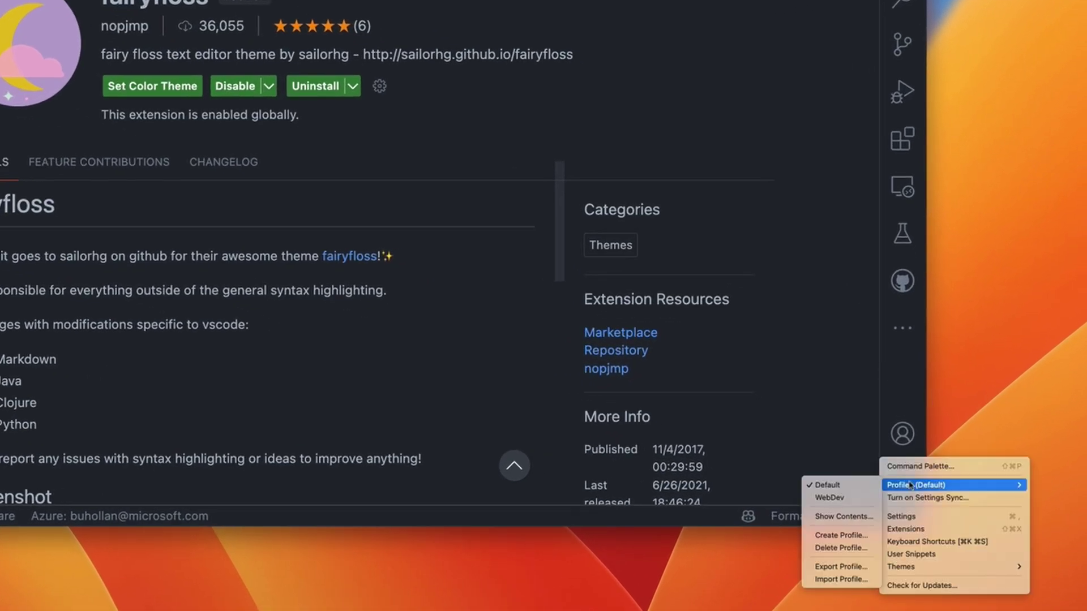
left_click(840, 498)
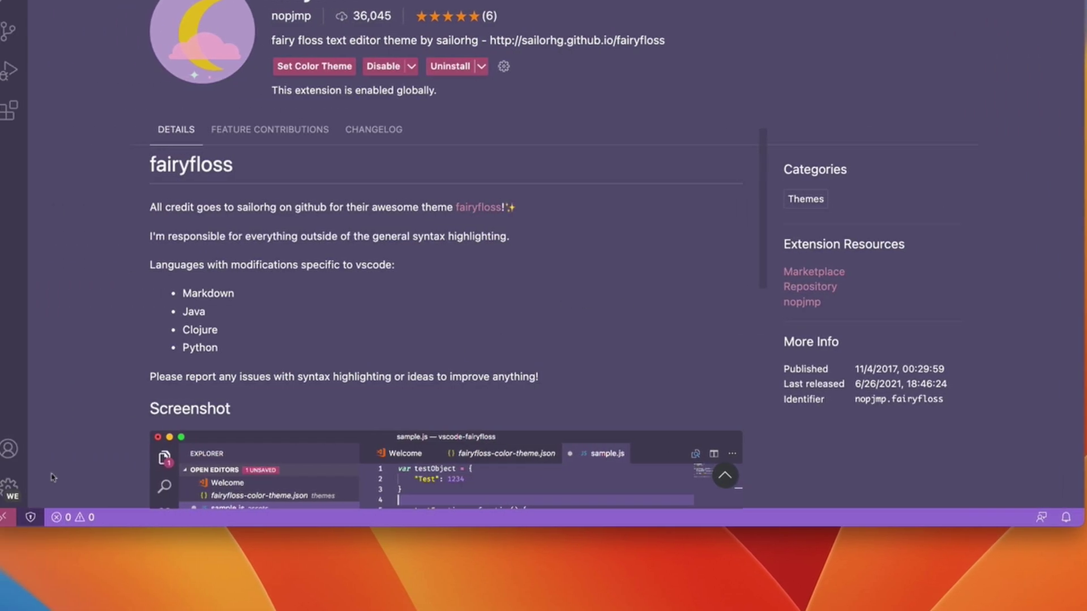
Start creating a new profile based on the current one and name it "WebDev Extended"
left_click(71, 487)
mouse_move(178, 495)
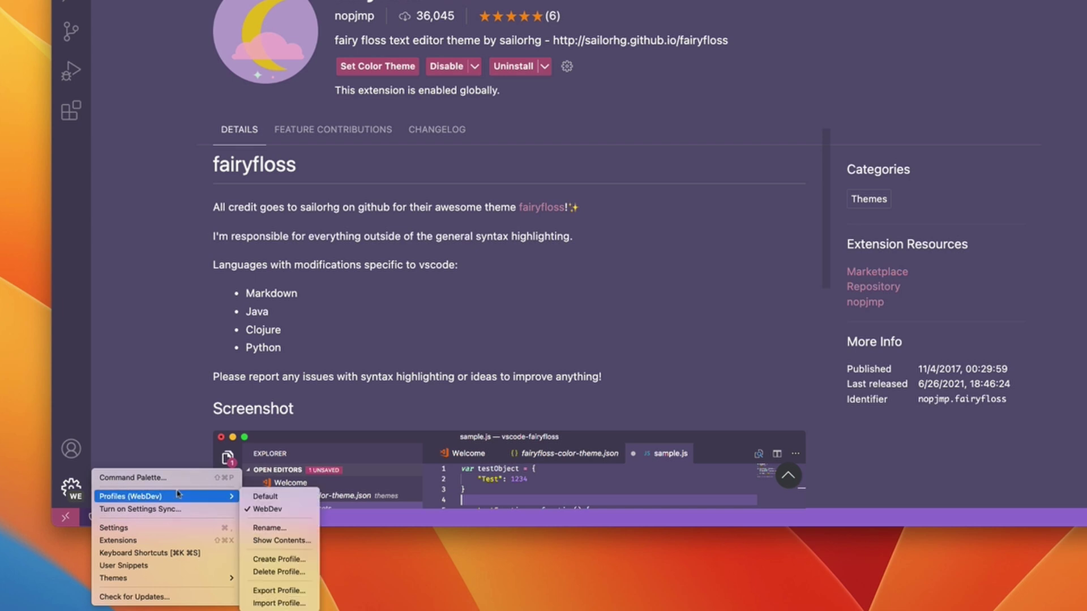
left_click(279, 559)
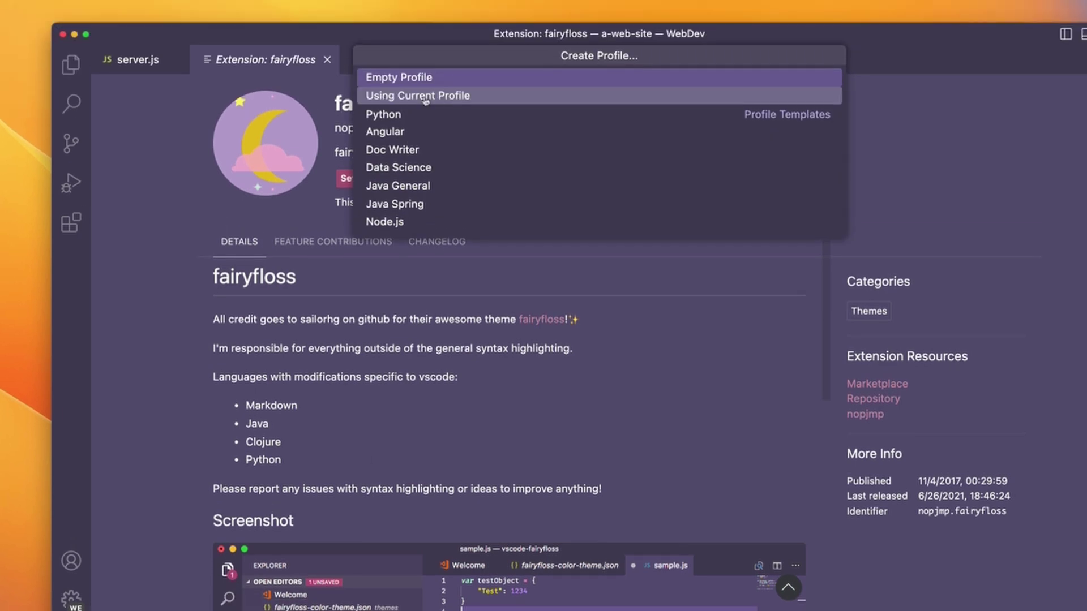
left_click(425, 96)
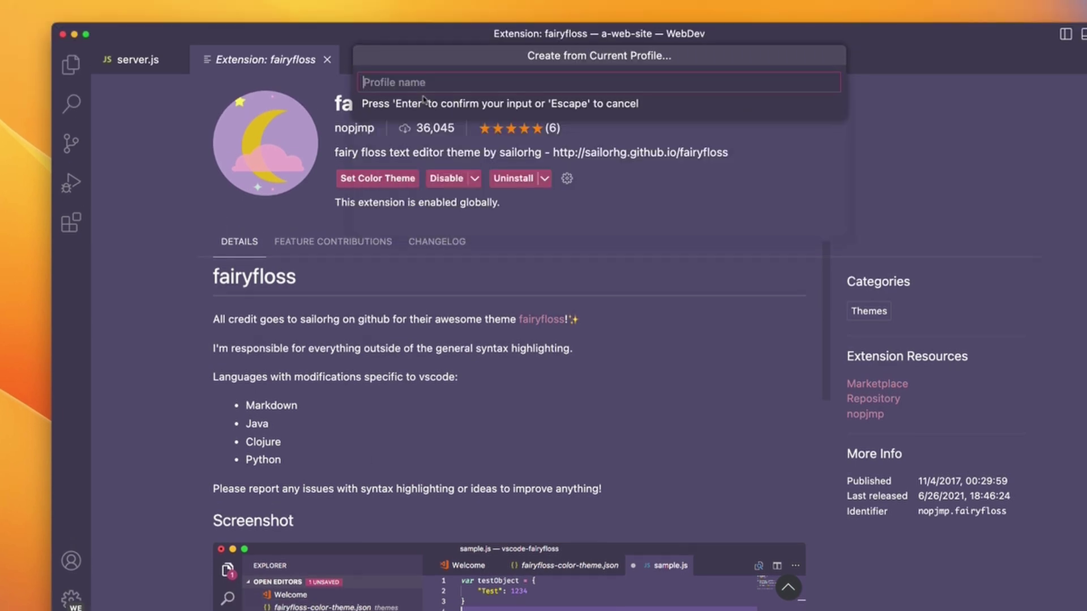
type("WebDev Extended")
key("Return")
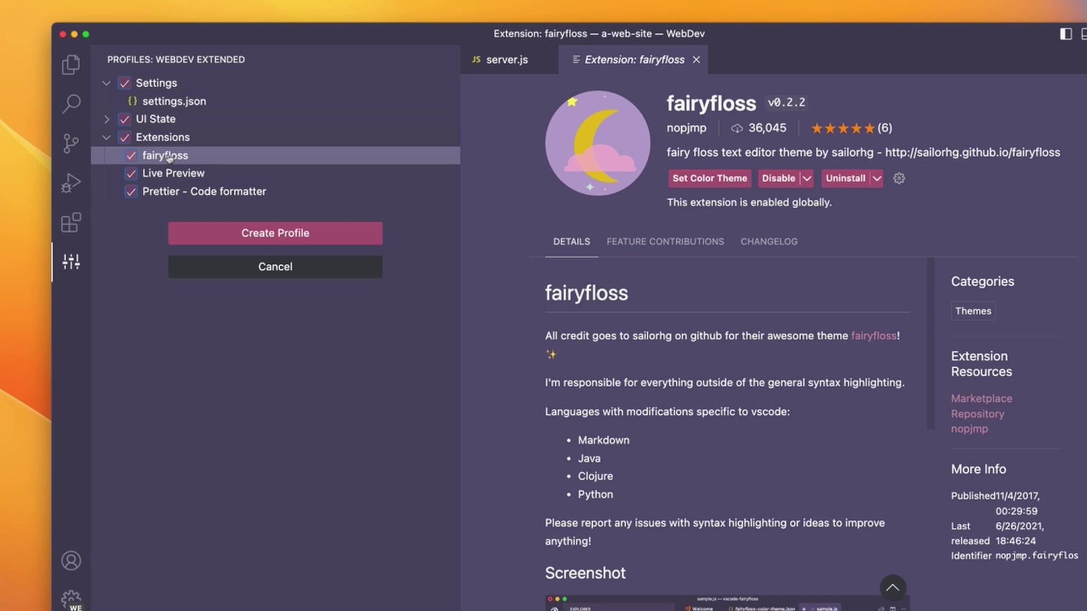
Exclude the Prettier - Code formatter extension from the new profile's contents and create the profile
left_click(160, 193)
left_click(131, 193)
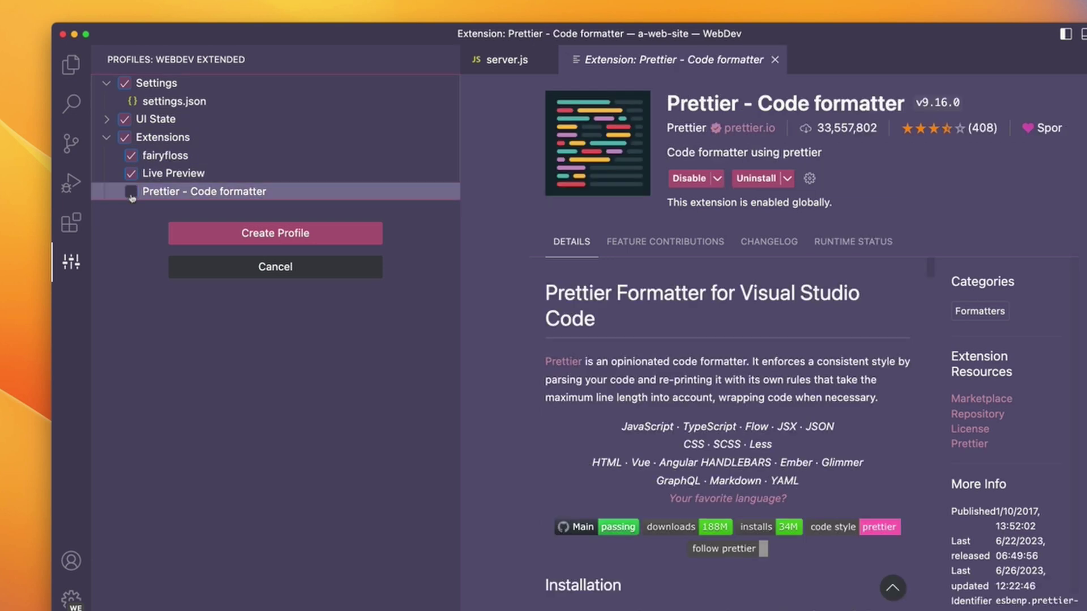
left_click(291, 238)
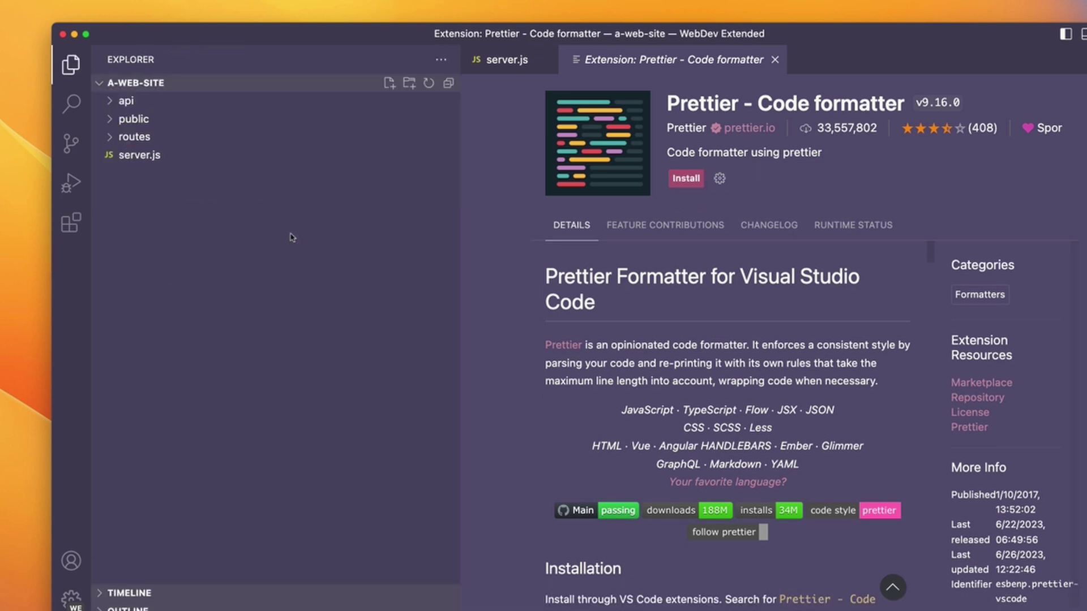
Clear the extension search and review the installed extensions of the WebDev Extended profile
left_click(71, 223)
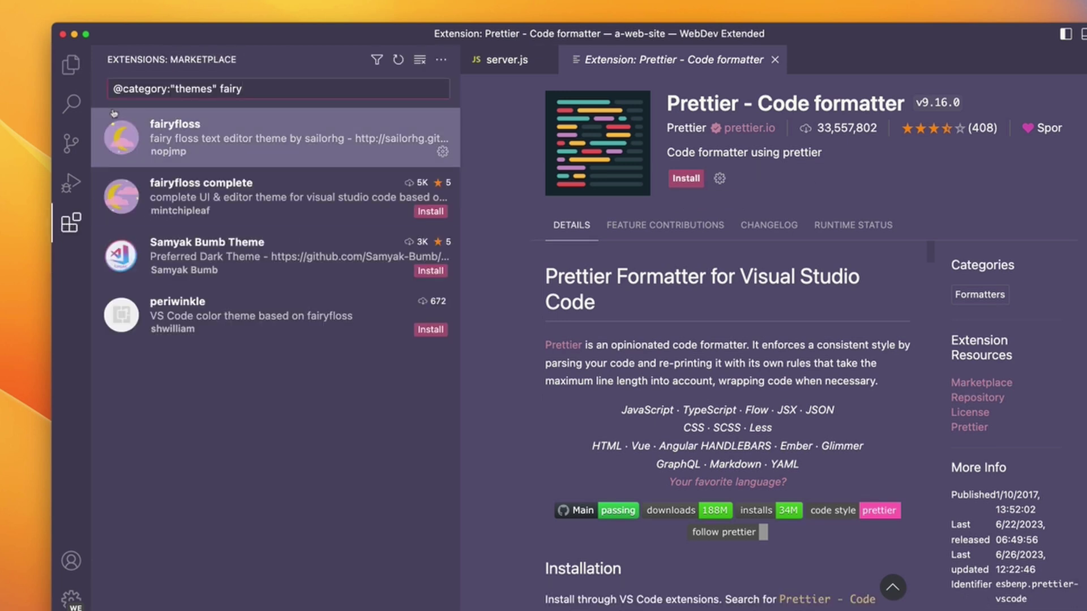
key("super+a")
key("BackSpace")
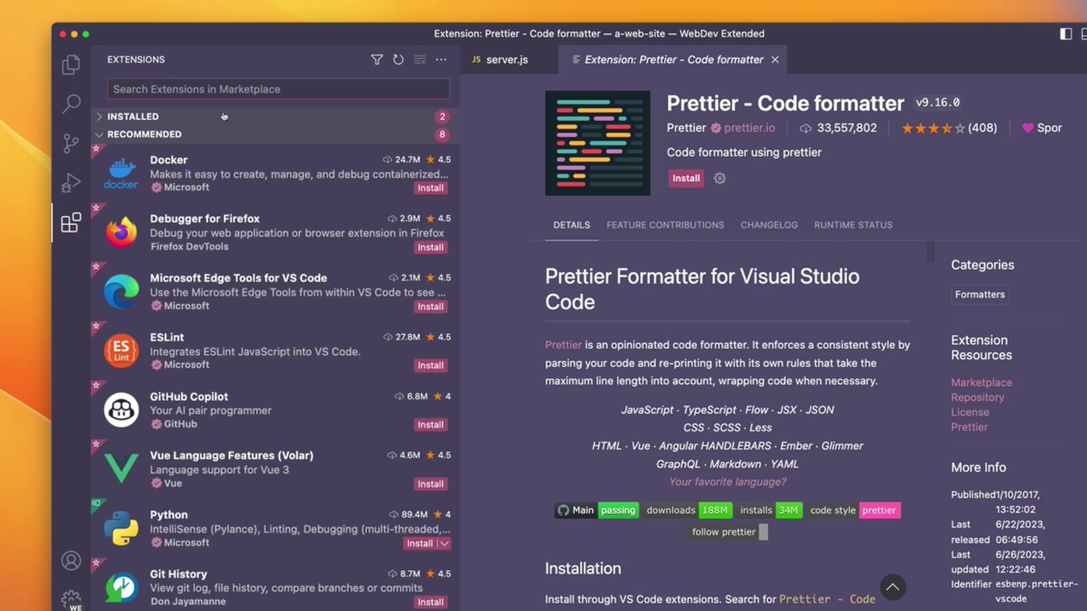
left_click(106, 117)
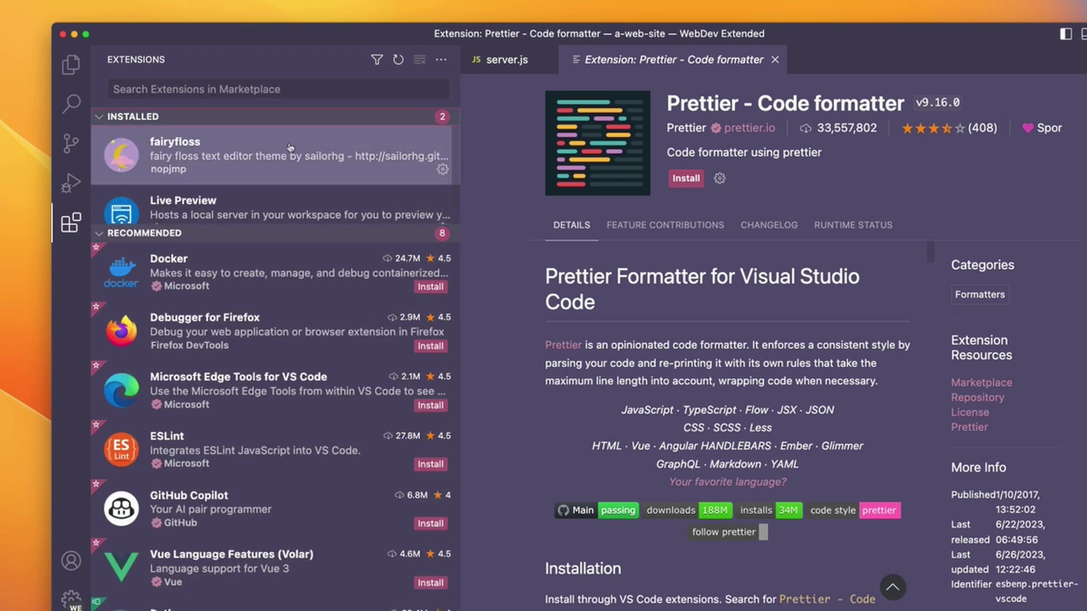
scroll(280, 175, "down", 1)
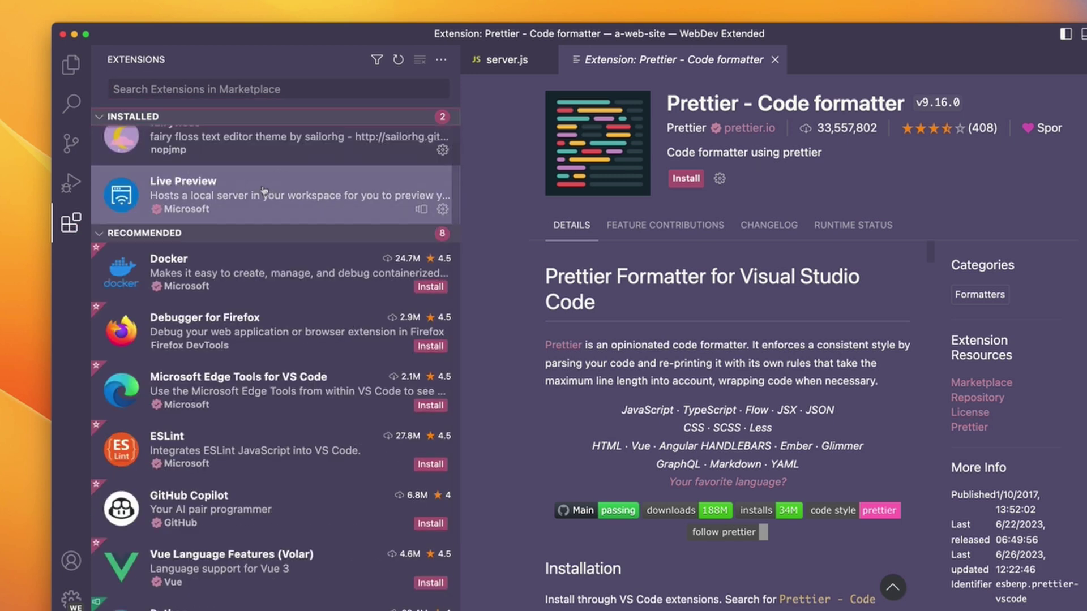
scroll(264, 190, "up", 1)
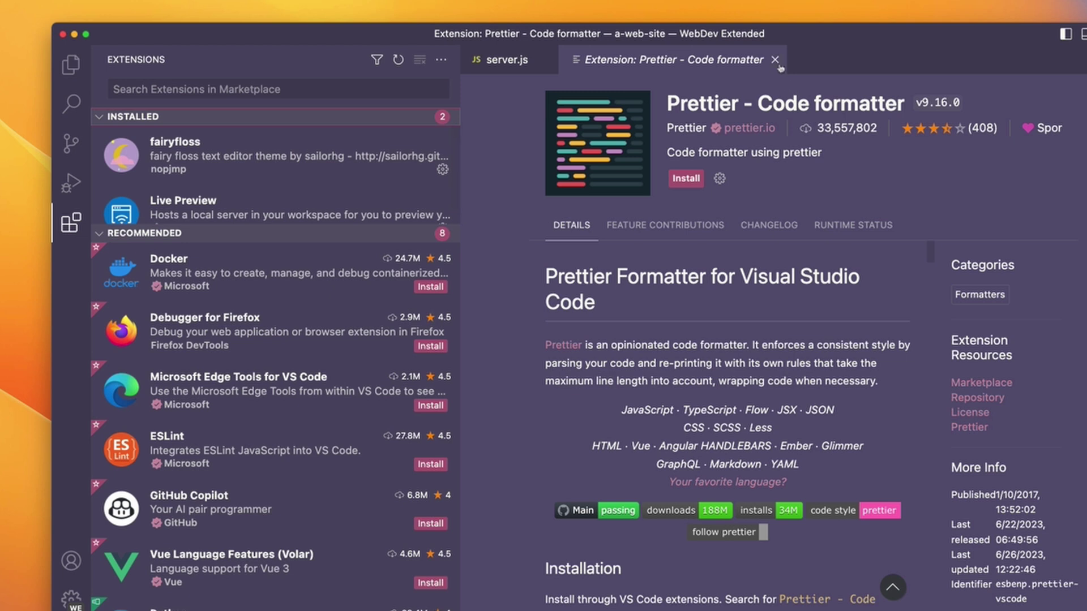
Close the Prettier extension page and start creating a new profile from the Python template
left_click(775, 60)
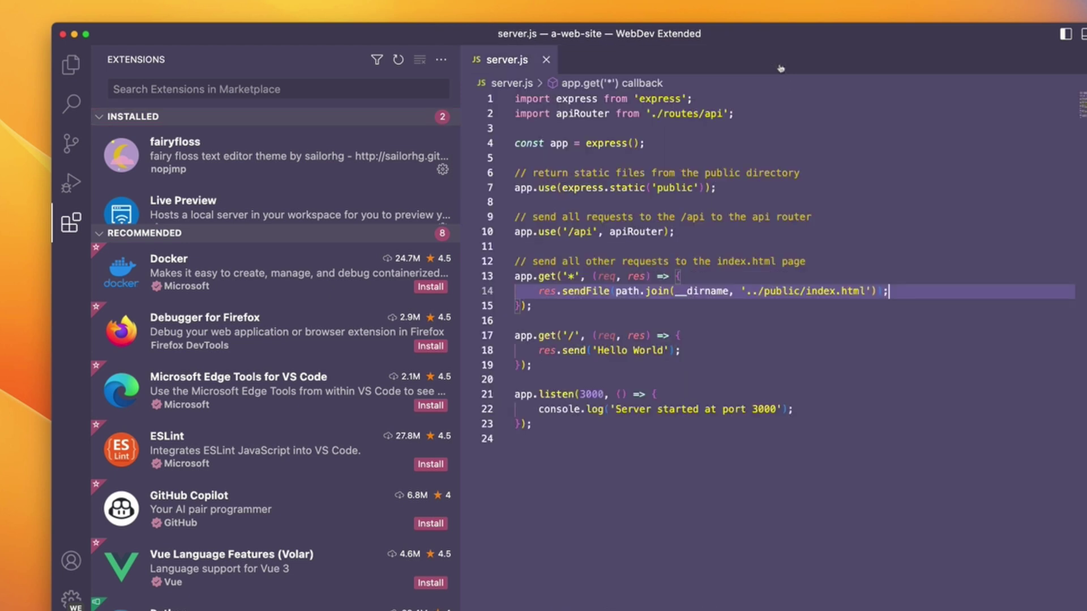
left_click(70, 65)
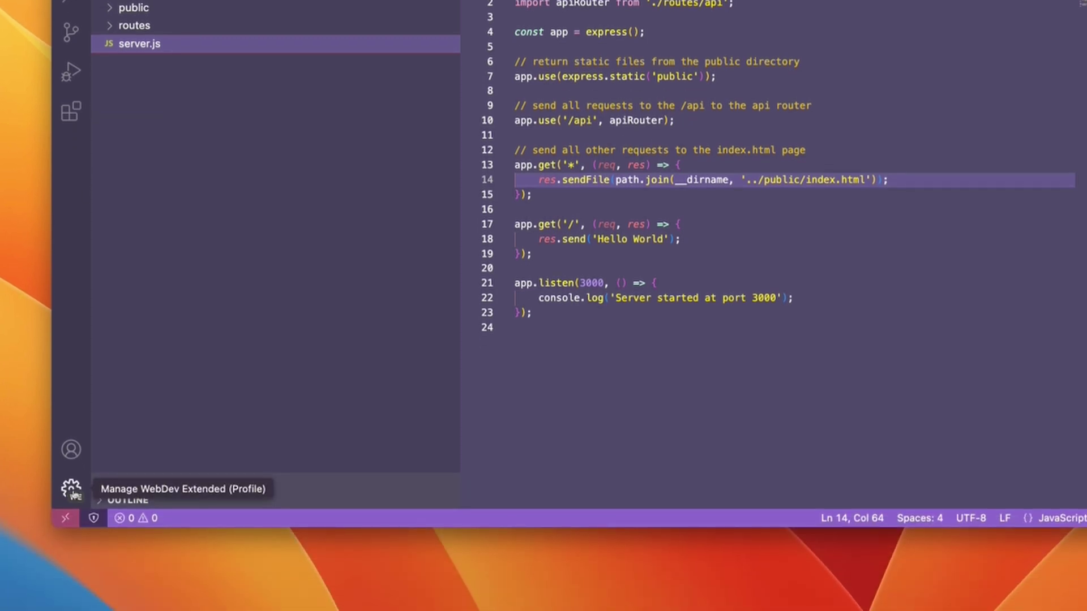
left_click(71, 490)
mouse_move(144, 495)
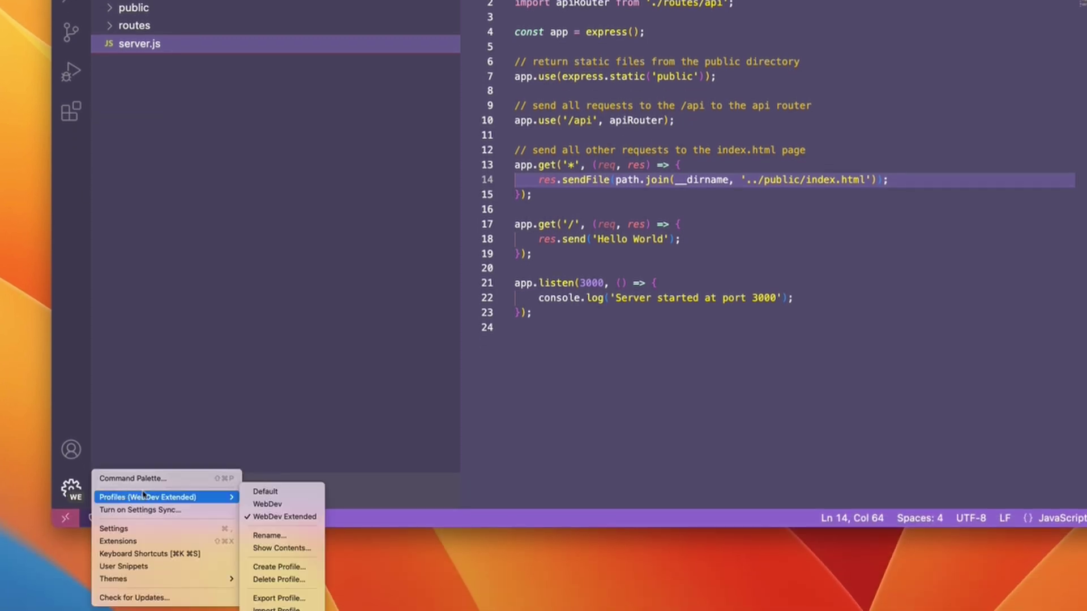
left_click(273, 569)
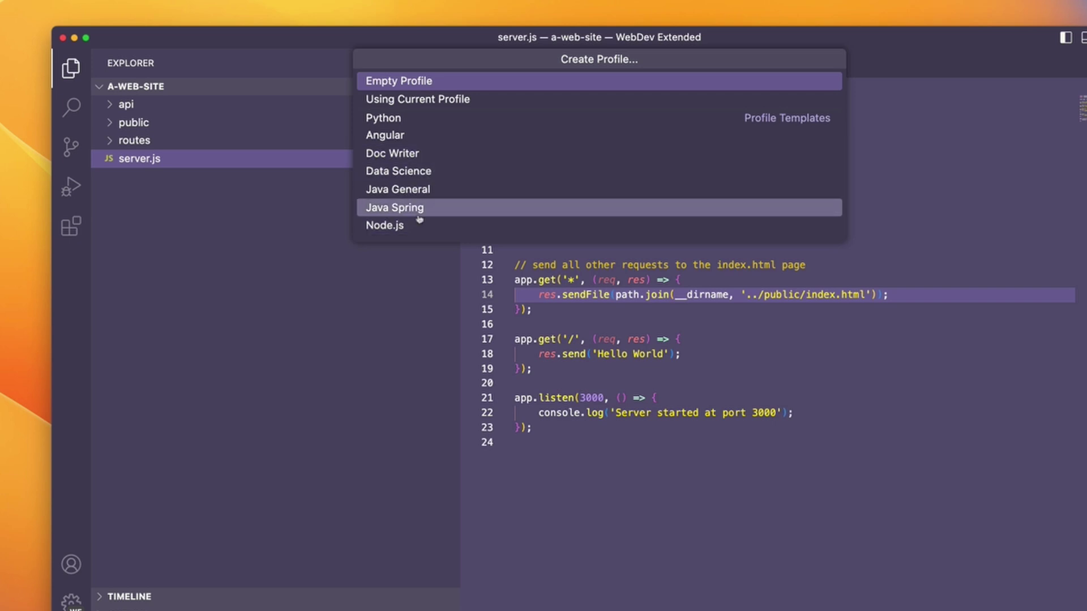
left_click(415, 122)
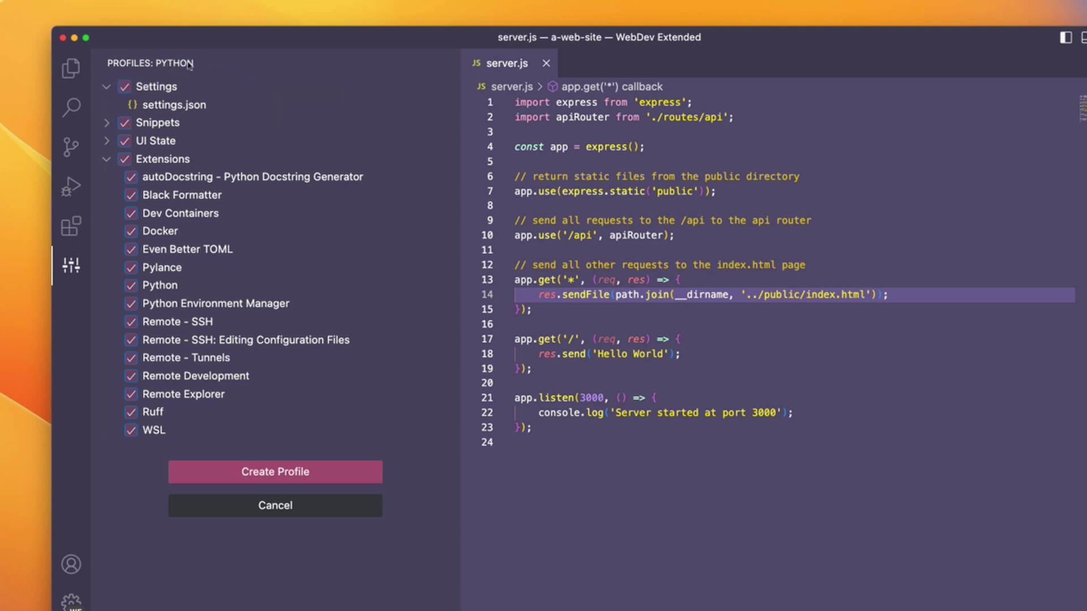
Exclude the Even Better TOML and Ruff extensions from the Python template and create the profile
left_click(132, 249)
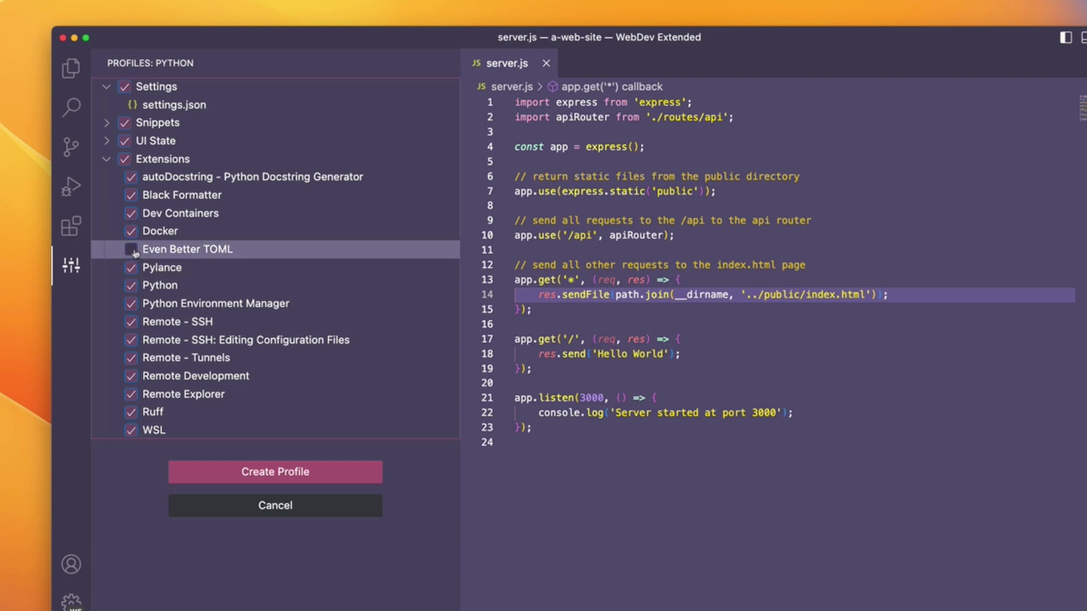
left_click(131, 414)
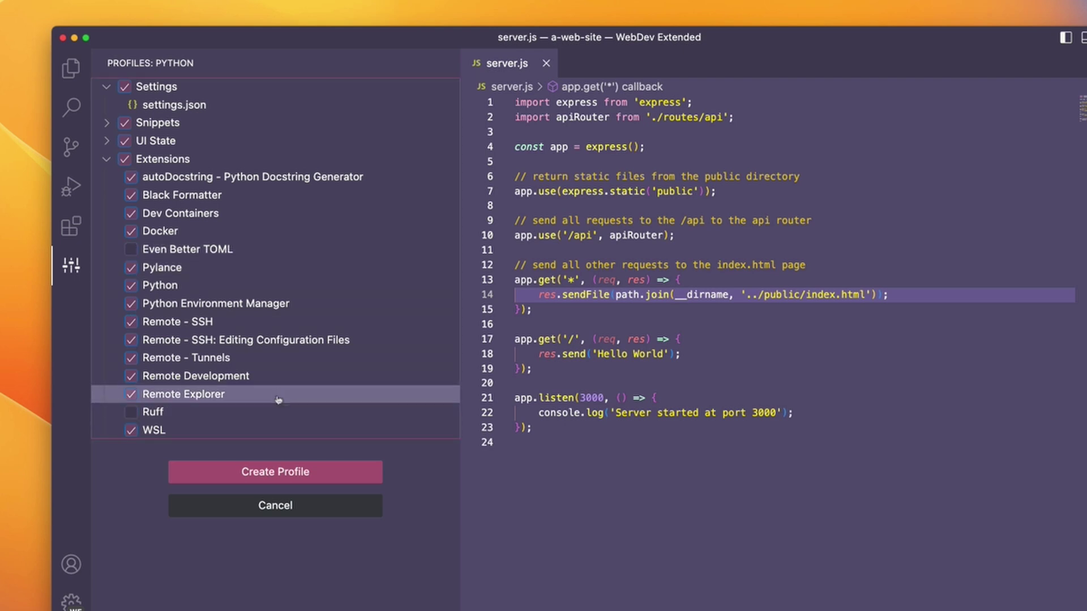
left_click(282, 474)
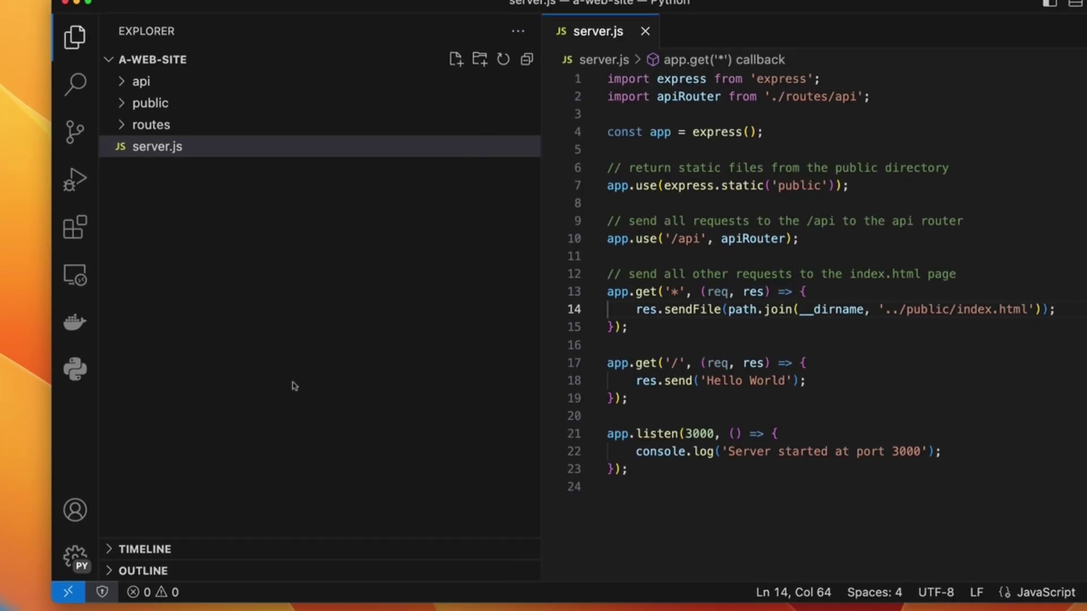
Rename the Python profile to "Super Python Setup"
left_click(75, 596)
mouse_move(174, 600)
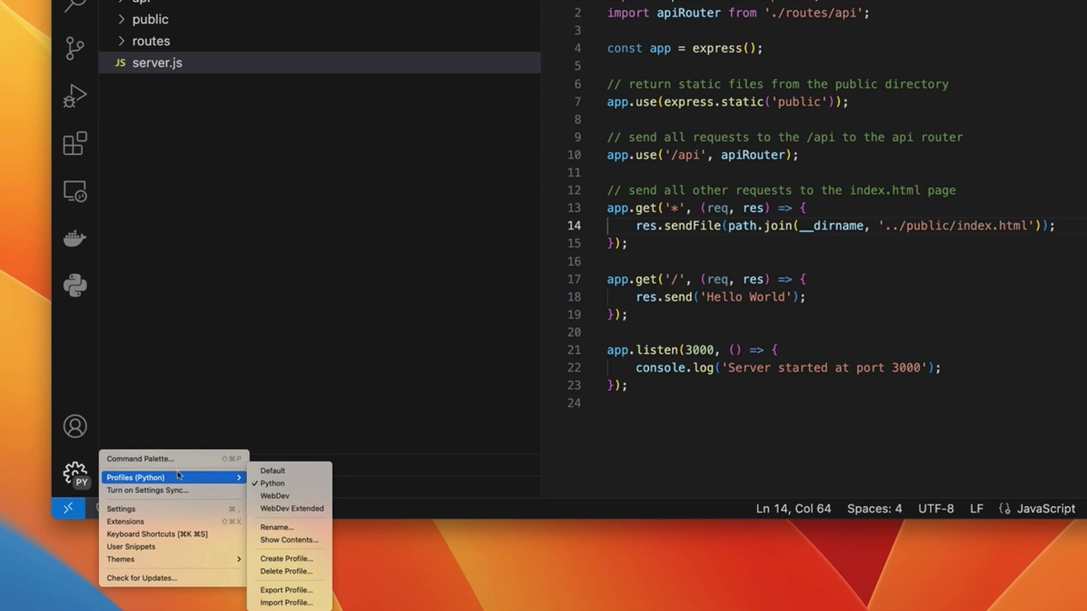
left_click(277, 527)
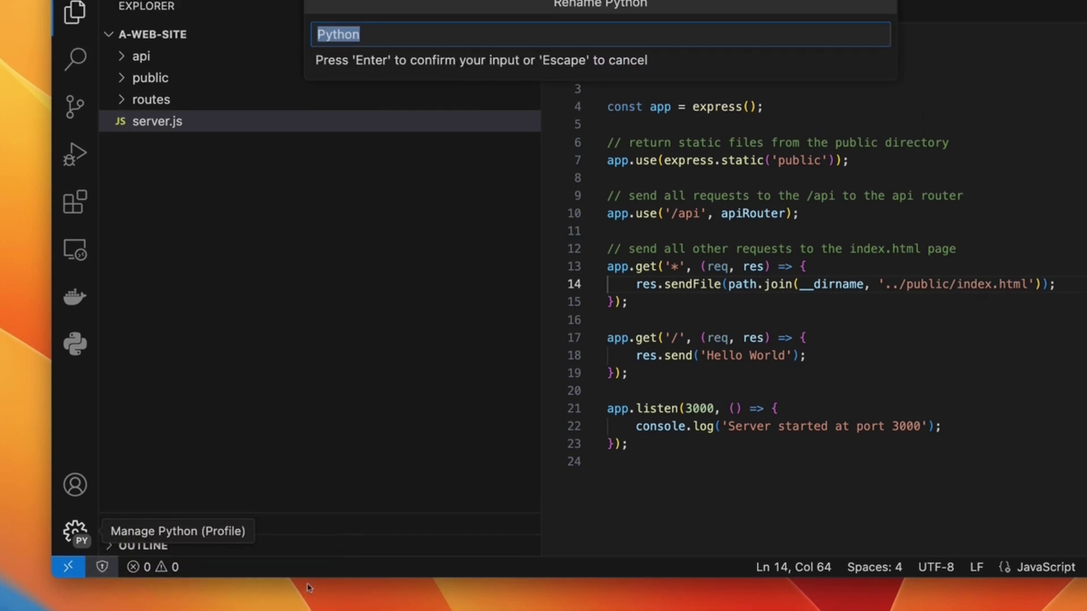
type("Super Python S")
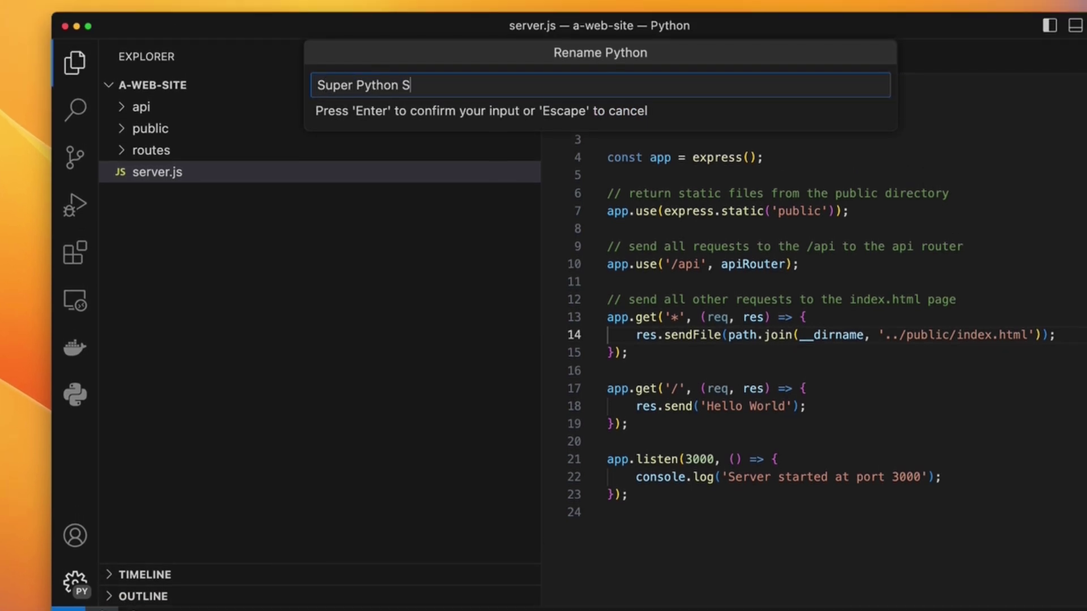
type("etup")
key("Return")
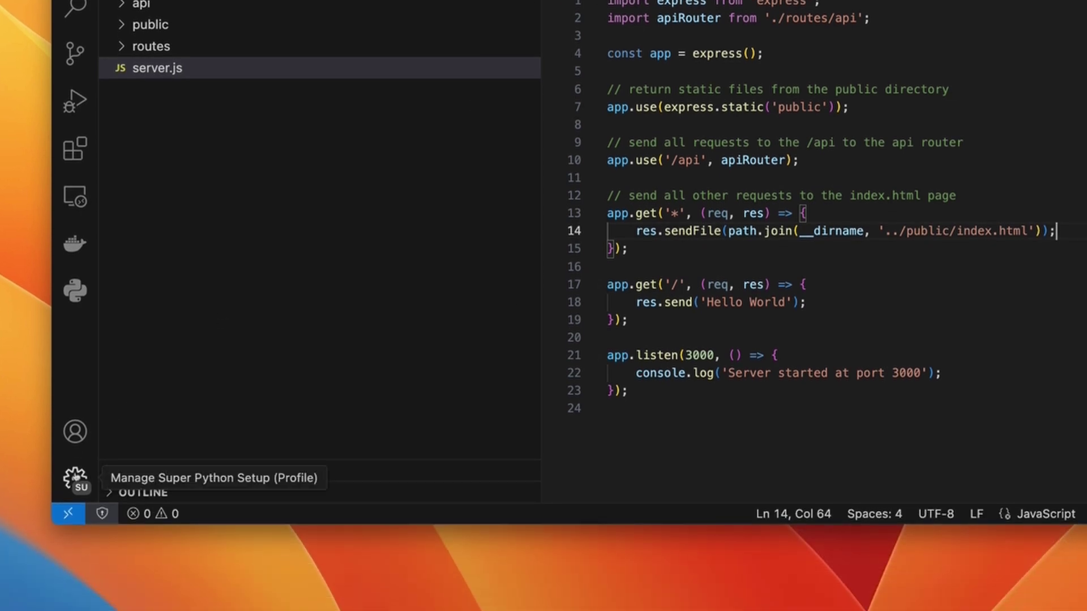
Switch from the Super Python Setup profile to the Default profile
left_click(75, 477)
mouse_move(212, 483)
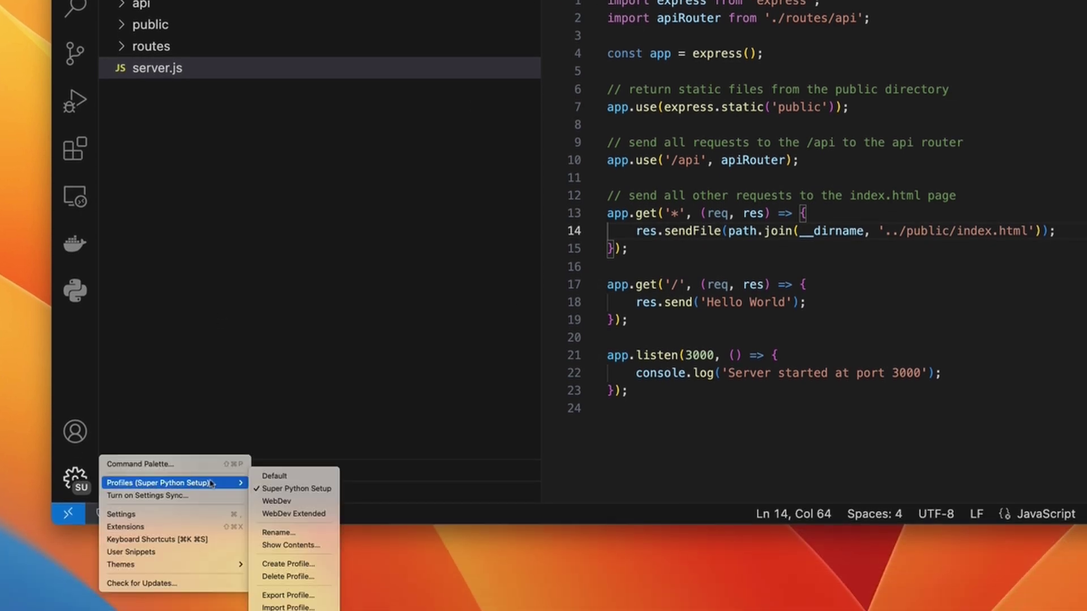
left_click(266, 483)
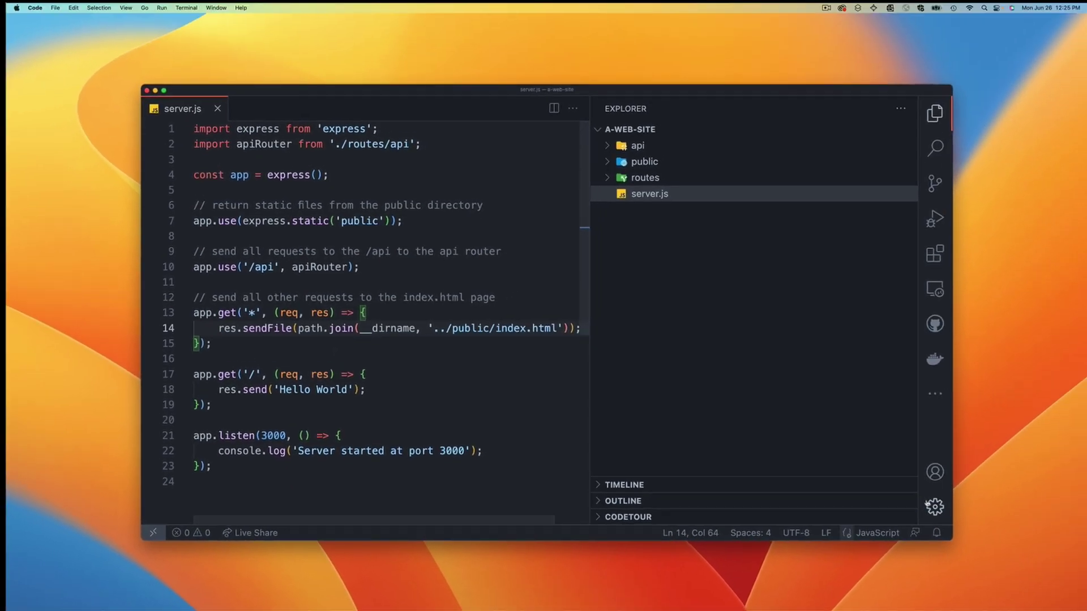
Switch to the WebDev profile
left_click(935, 507)
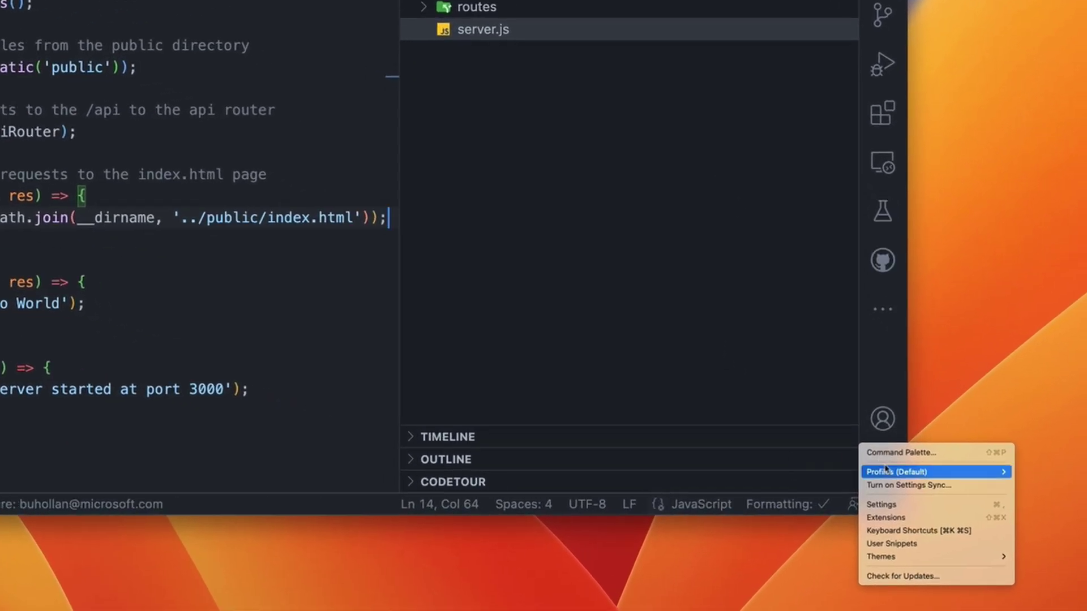
mouse_move(943, 512)
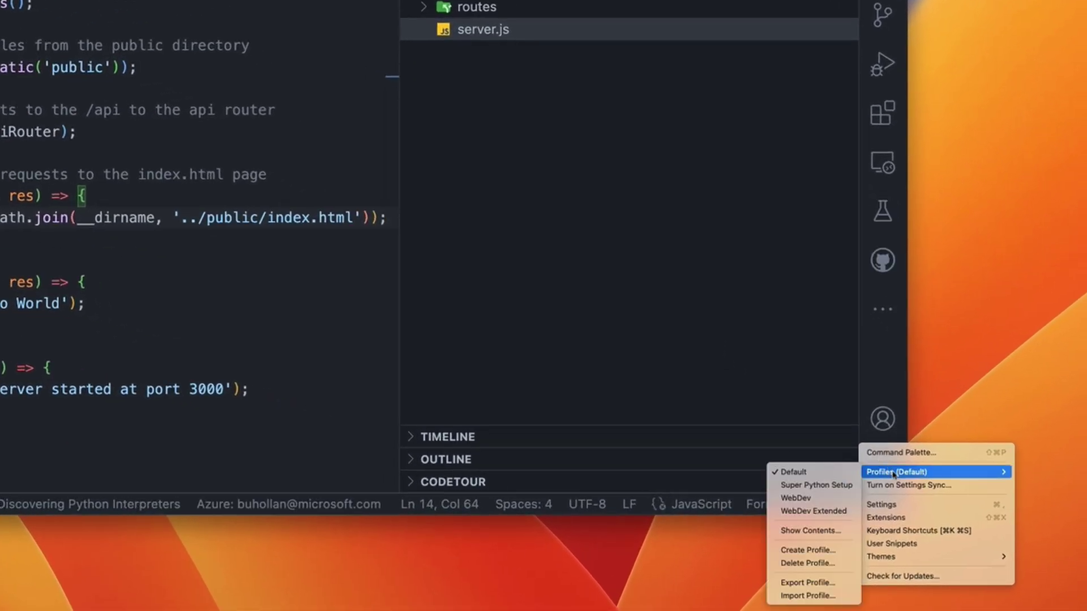
left_click(796, 500)
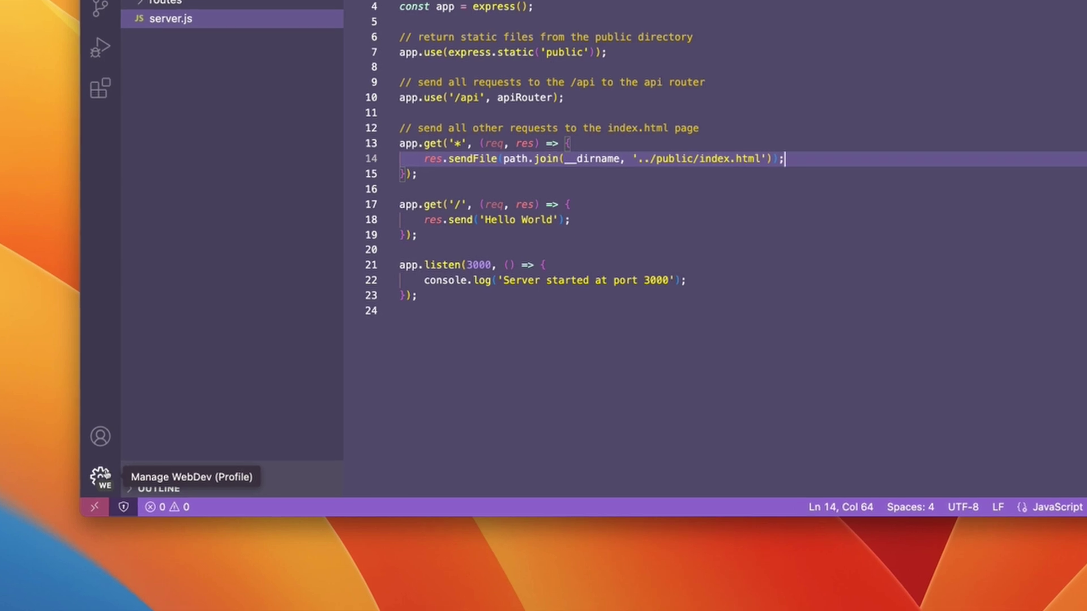
Export the WebDev profile with its settings, UI state and all extensions as a GitHub gist
left_click(102, 476)
mouse_move(192, 487)
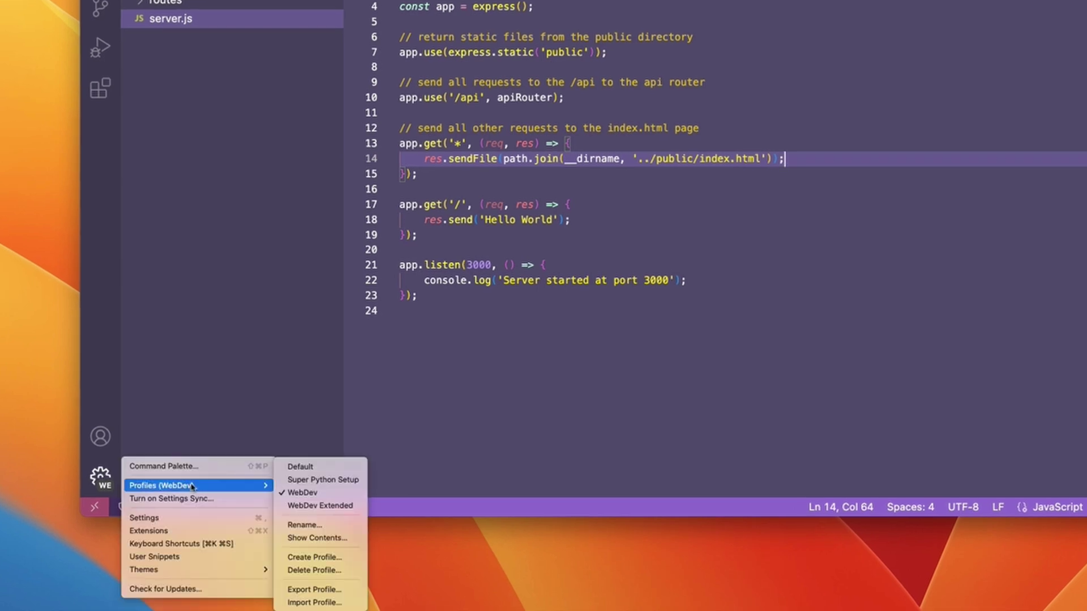
left_click(328, 590)
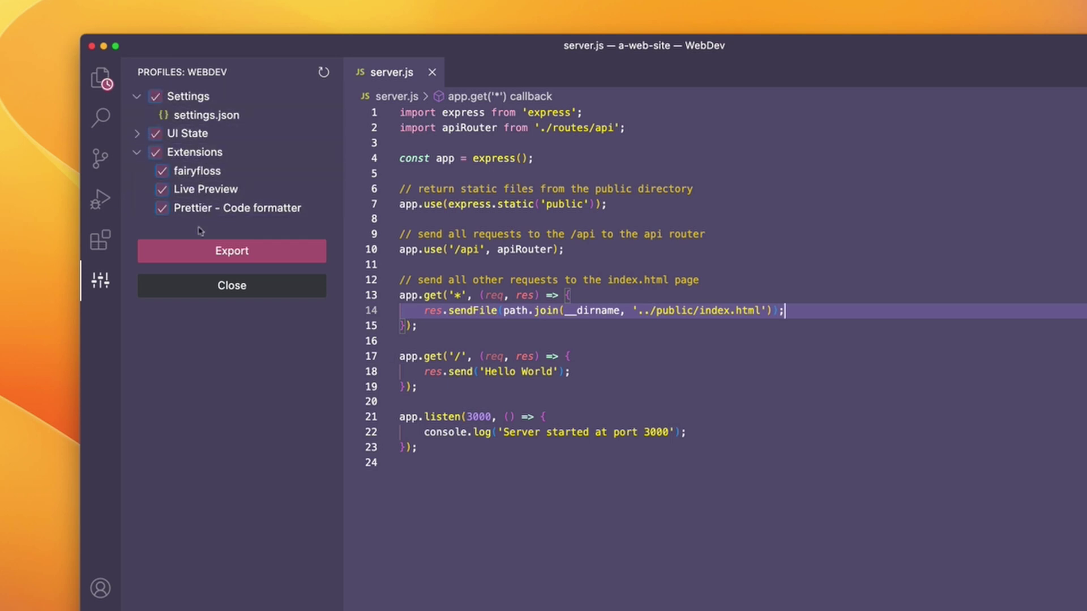
left_click(218, 252)
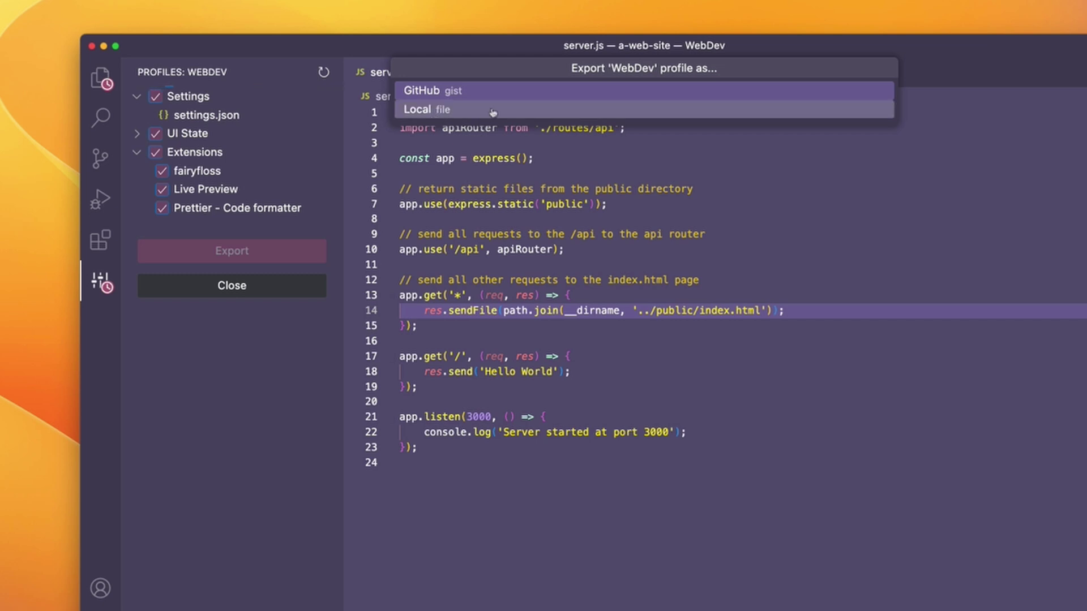
left_click(460, 91)
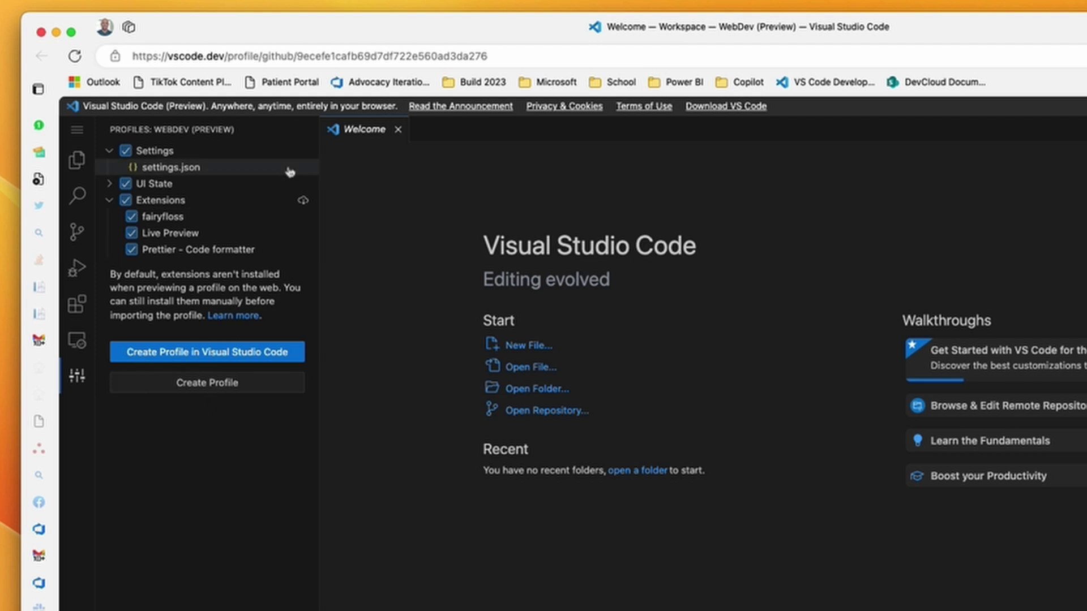
Enlarge the vscode.dev preview of the exported WebDev profile and send it to desktop Visual Studio Code, allowing the site to open the app
key("super+equal")
key("super+equal")
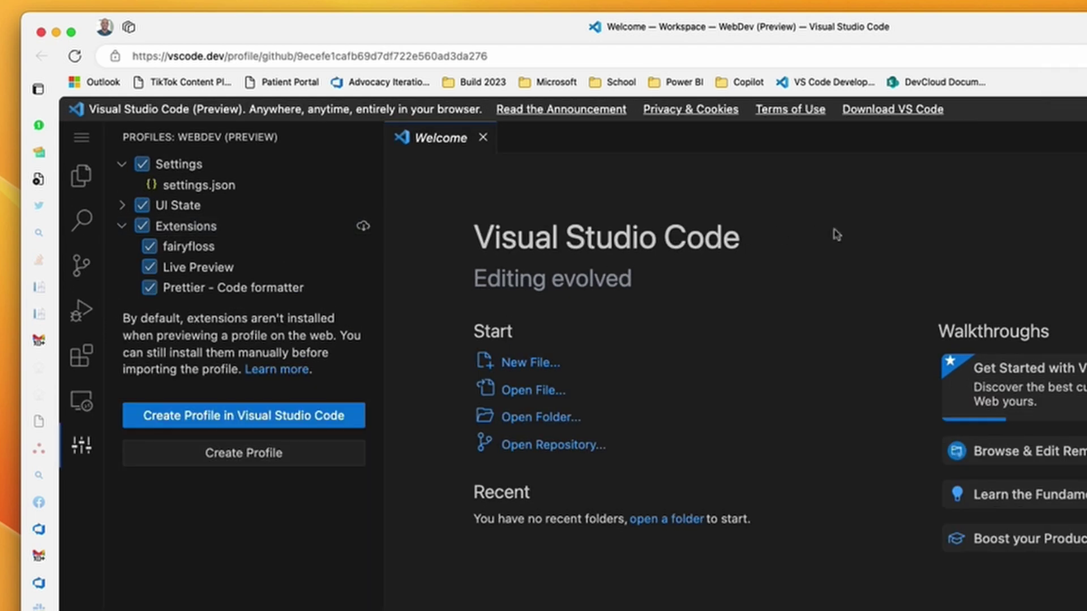
left_click(278, 417)
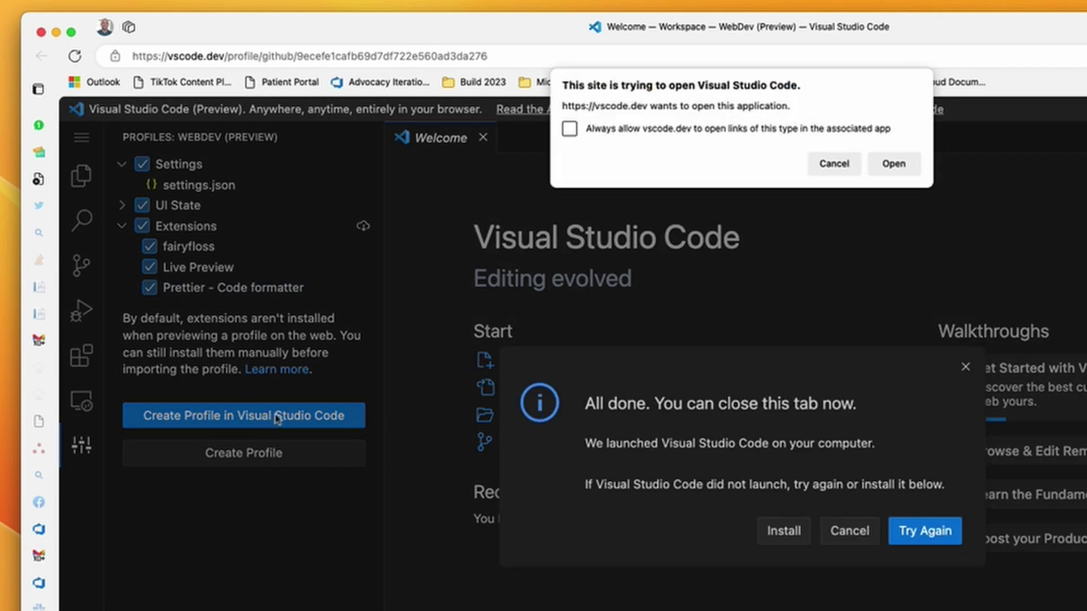
left_click(894, 163)
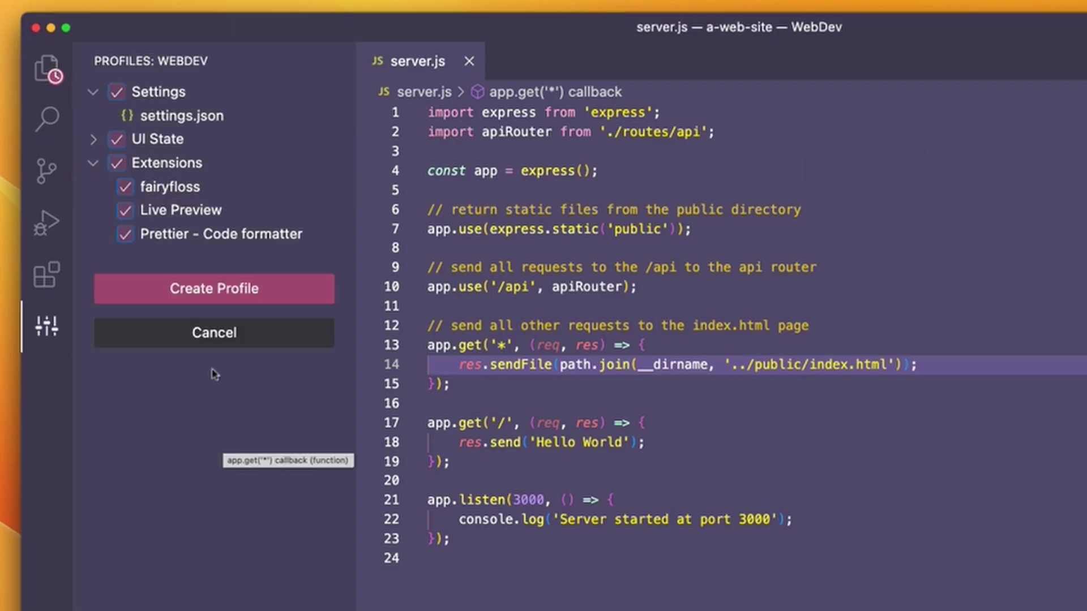
Create the imported WebDev profile as a new profile named "WebDev MOAR" instead of overwriting the existing one
left_click(237, 289)
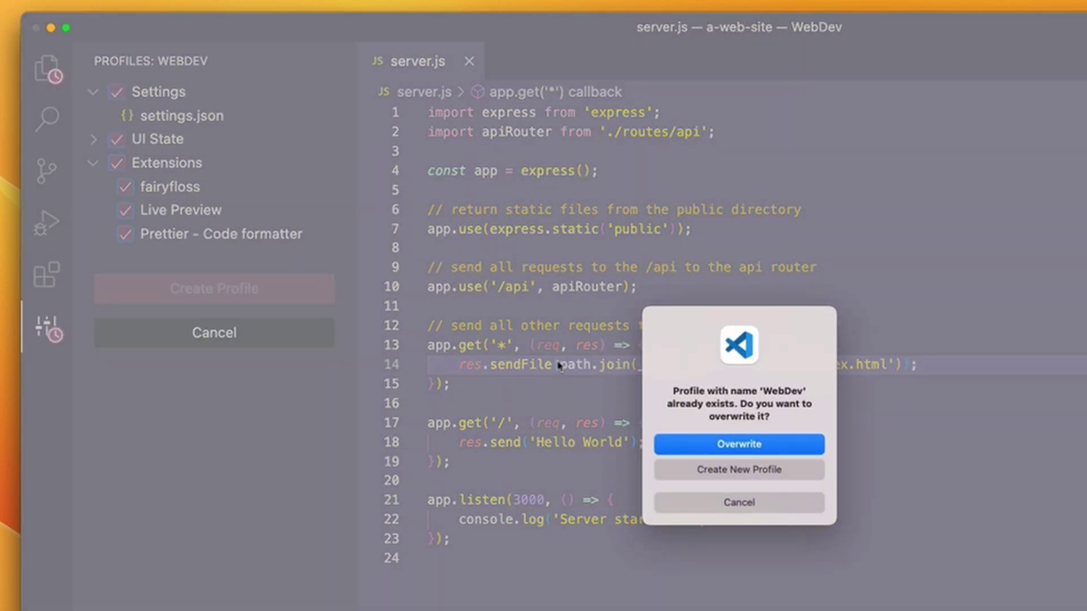
left_click(748, 474)
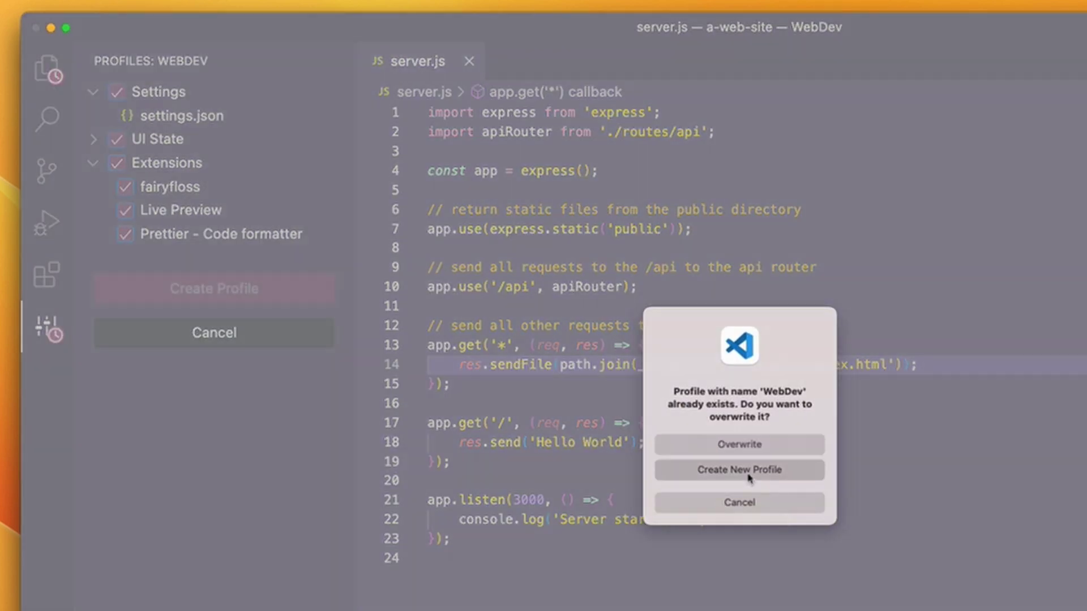
key("Right")
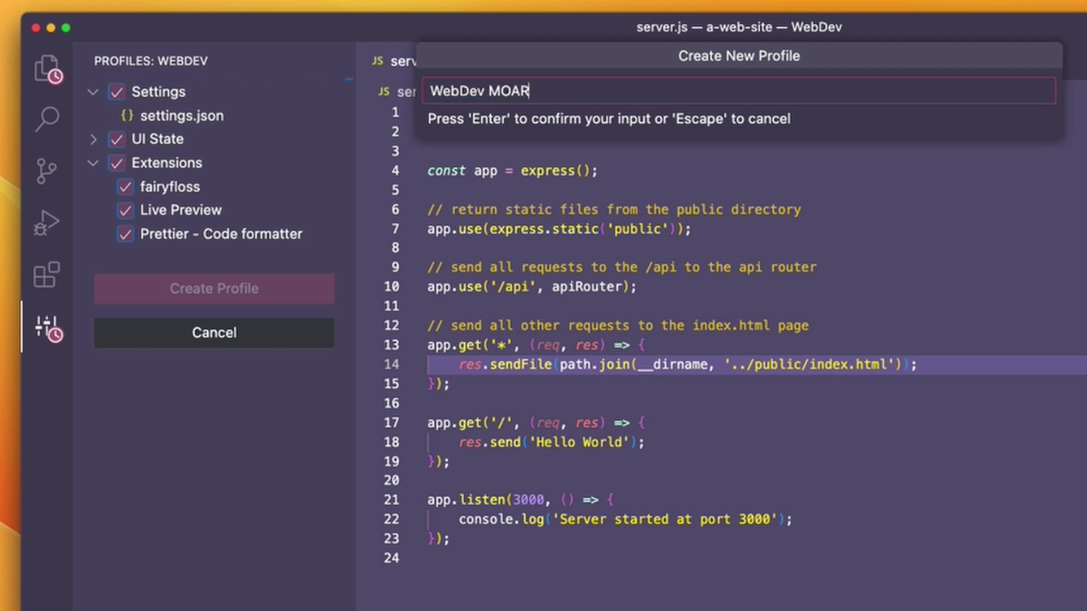
type("MOAR")
key("Return")
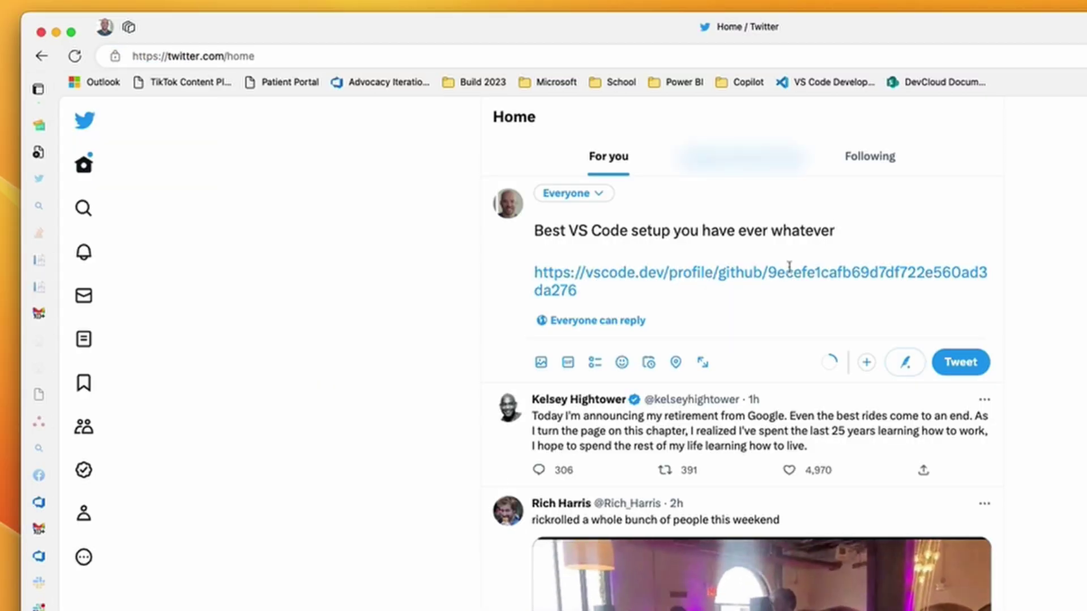
left_click_drag(589, 291, 529, 284)
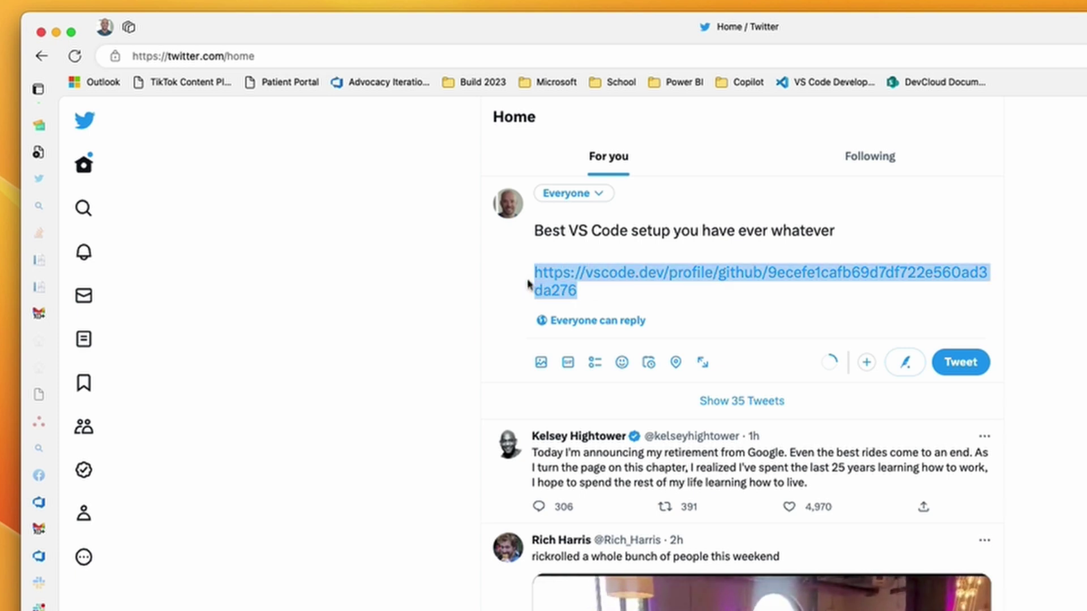
left_click(675, 230)
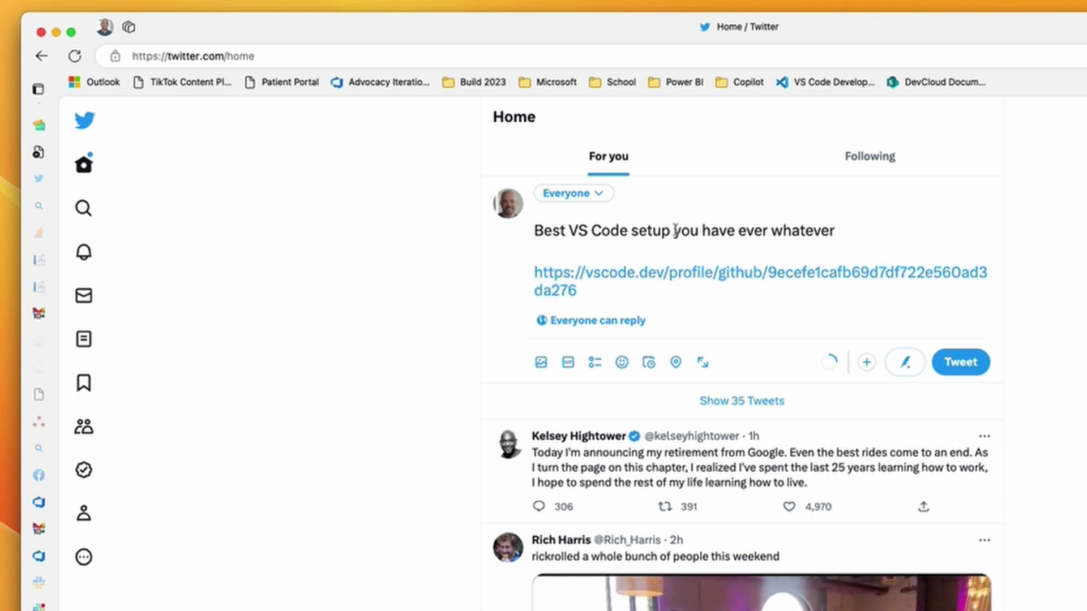